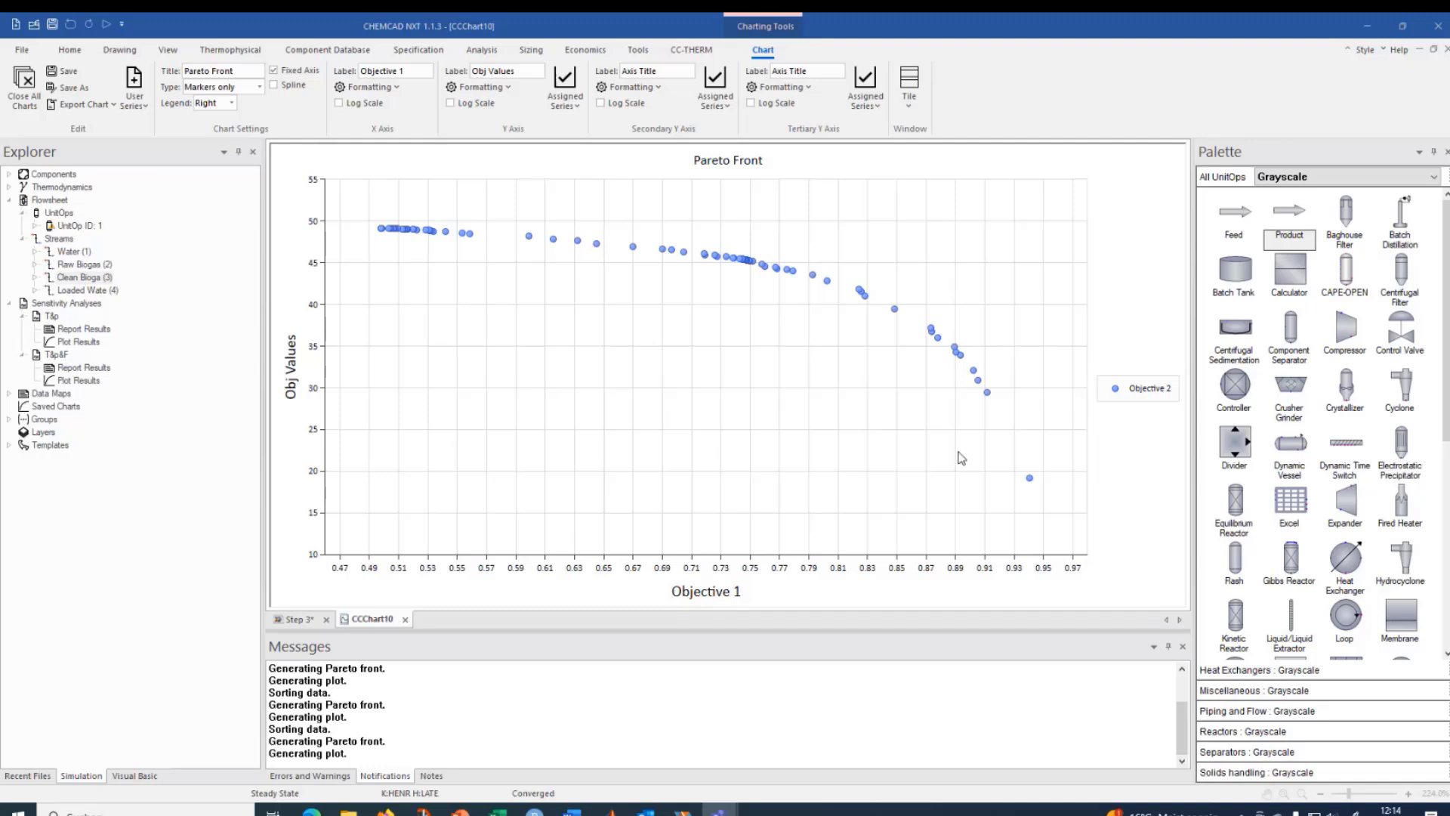
Move the Clean Biogas composition table clear of the vessel in the Step 3 flowsheet and delete the vessel.
click(298, 619)
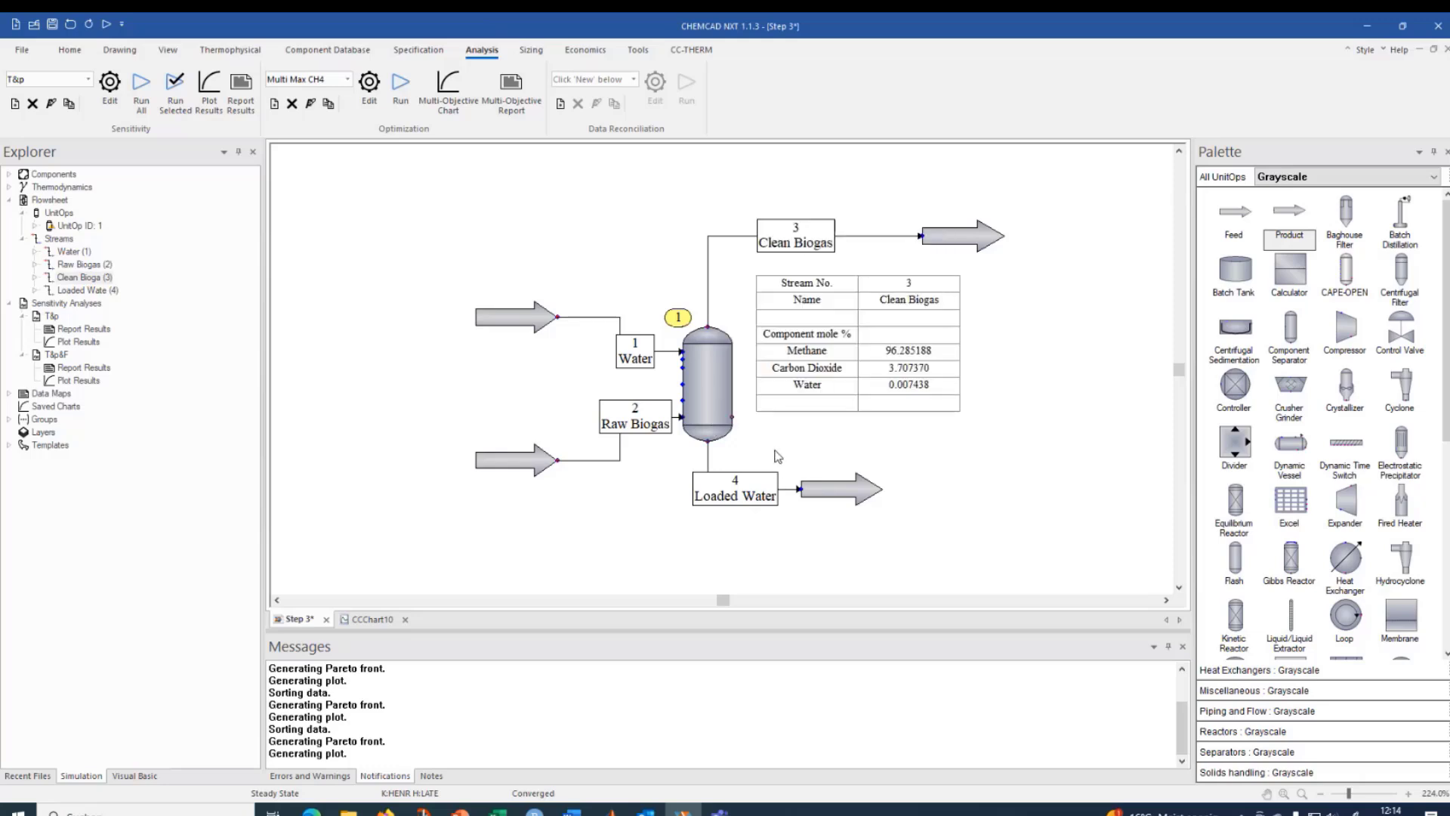
drag(842, 321, 1035, 323)
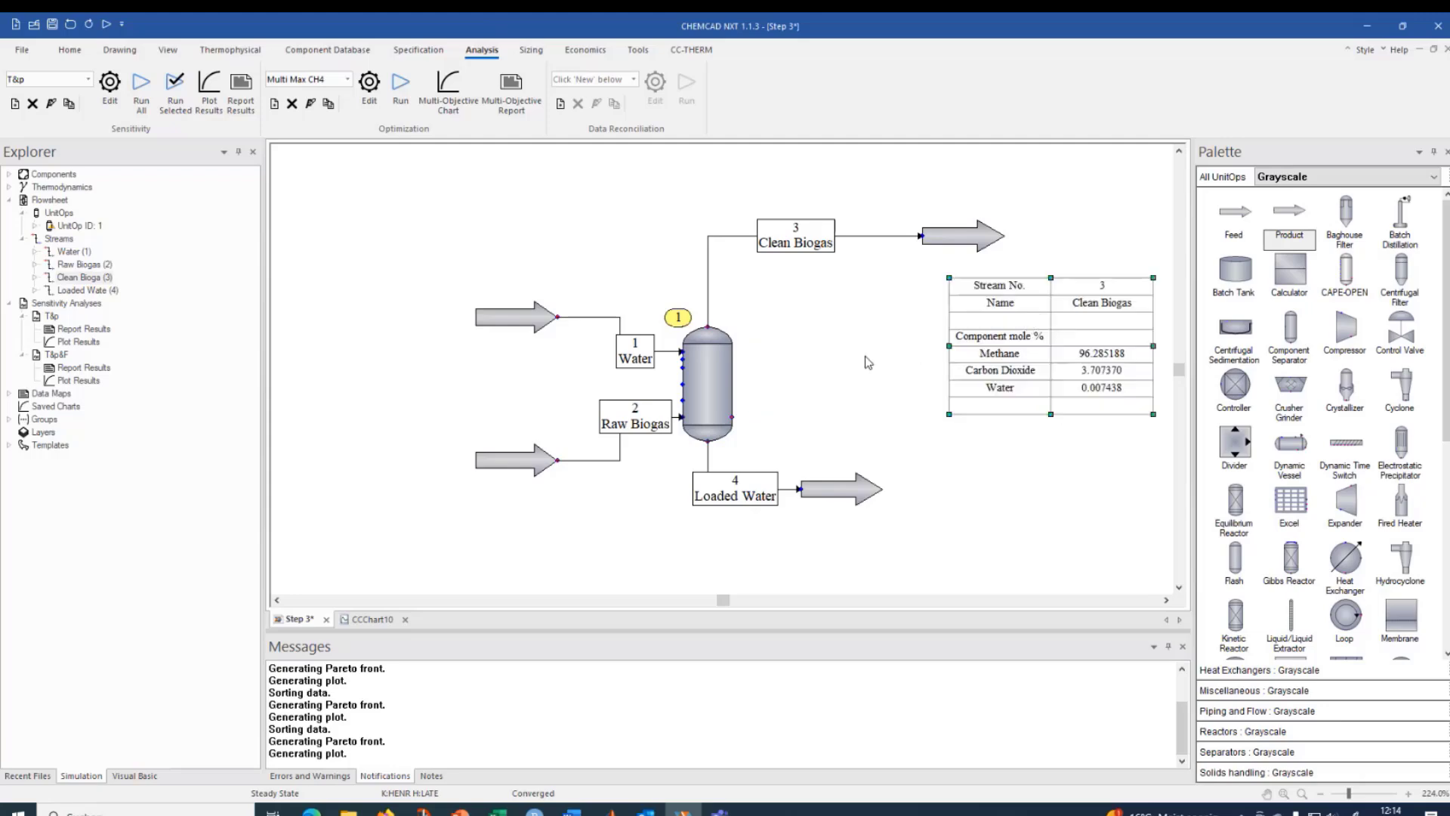
click(715, 379)
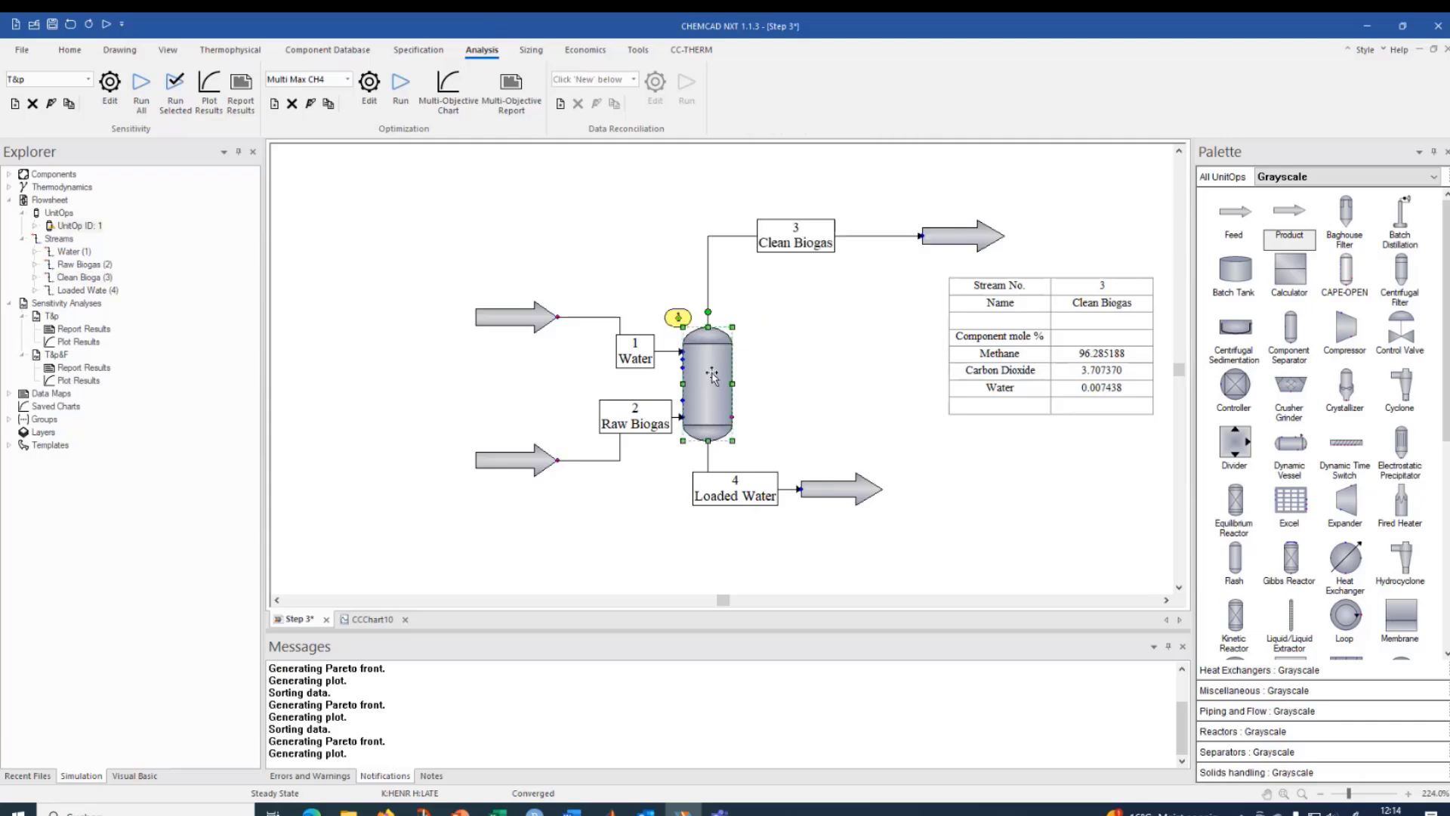
key(Delete)
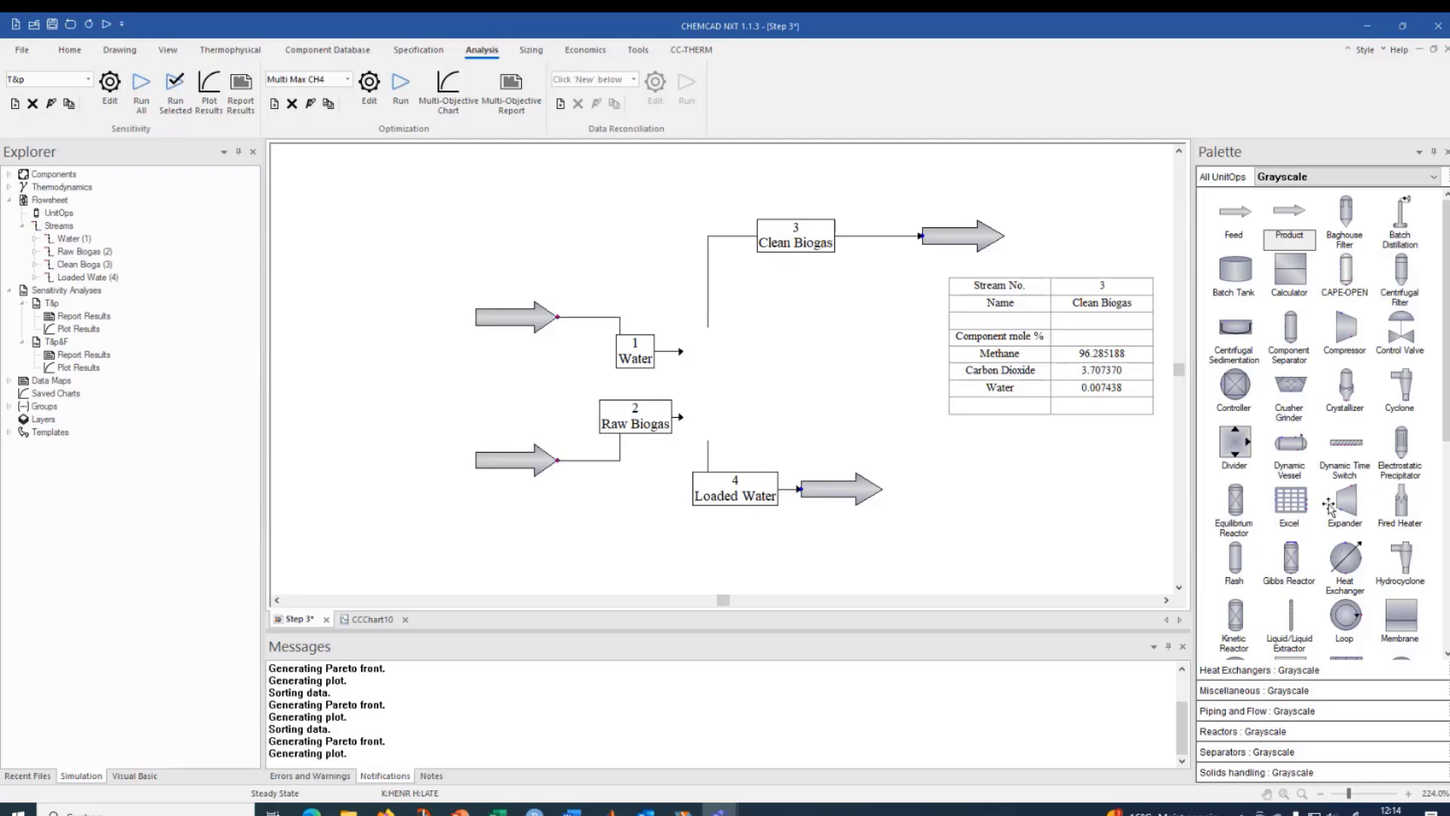
Place an SCDS #2 distillation column between the feed and product streams.
scroll(1306, 491, down, 3)
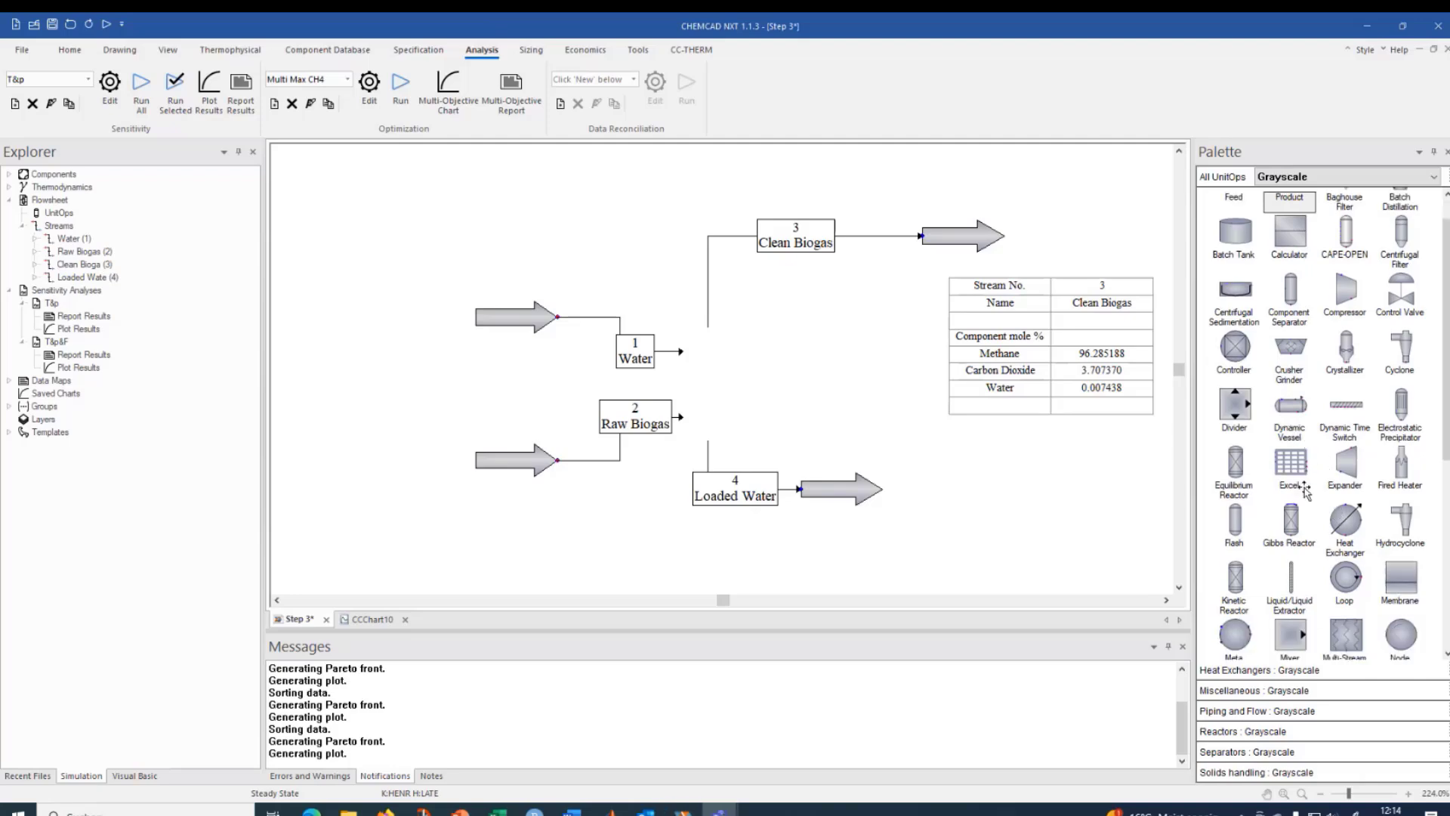
scroll(1304, 495, down, 3)
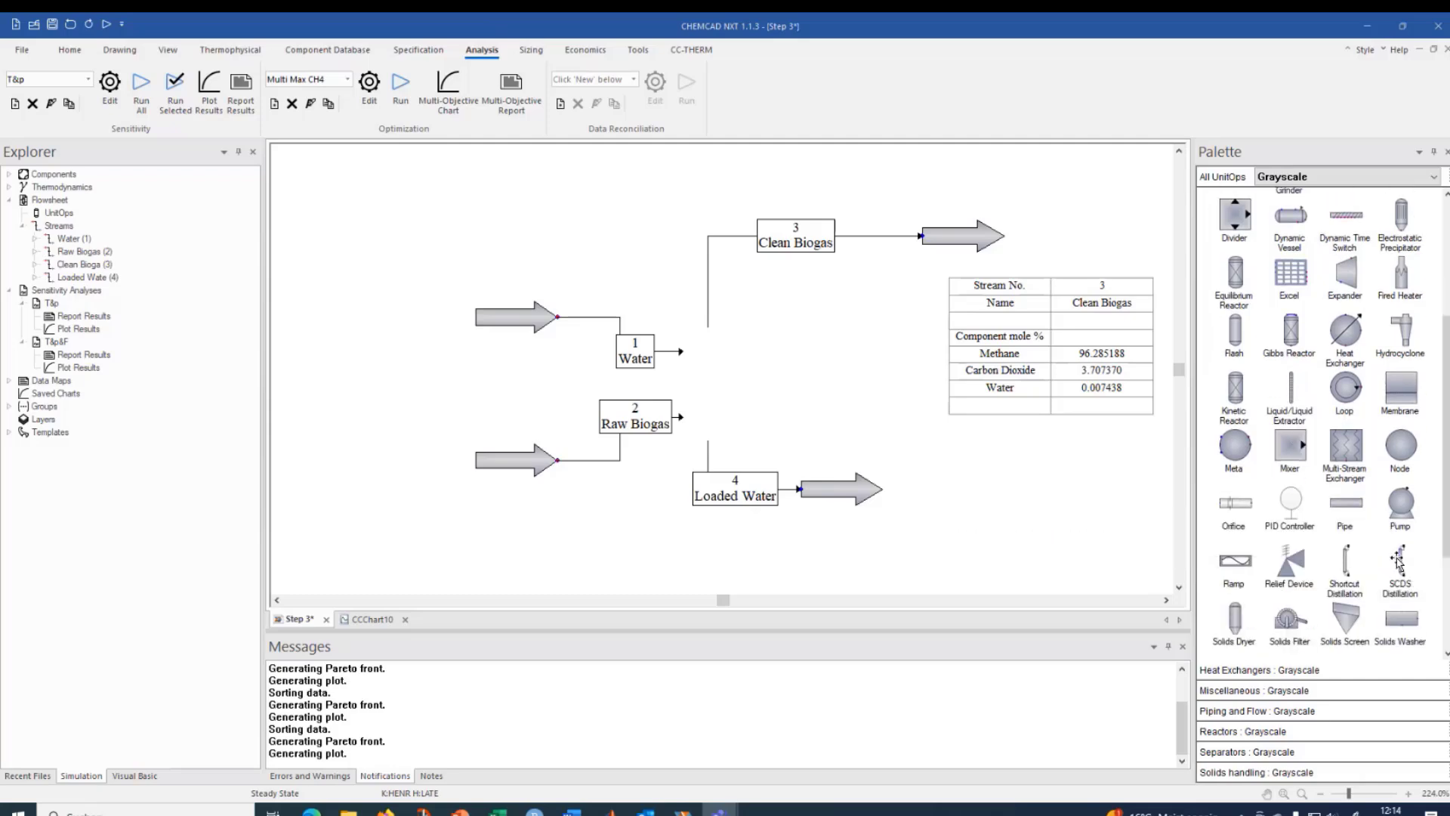
click(1398, 562)
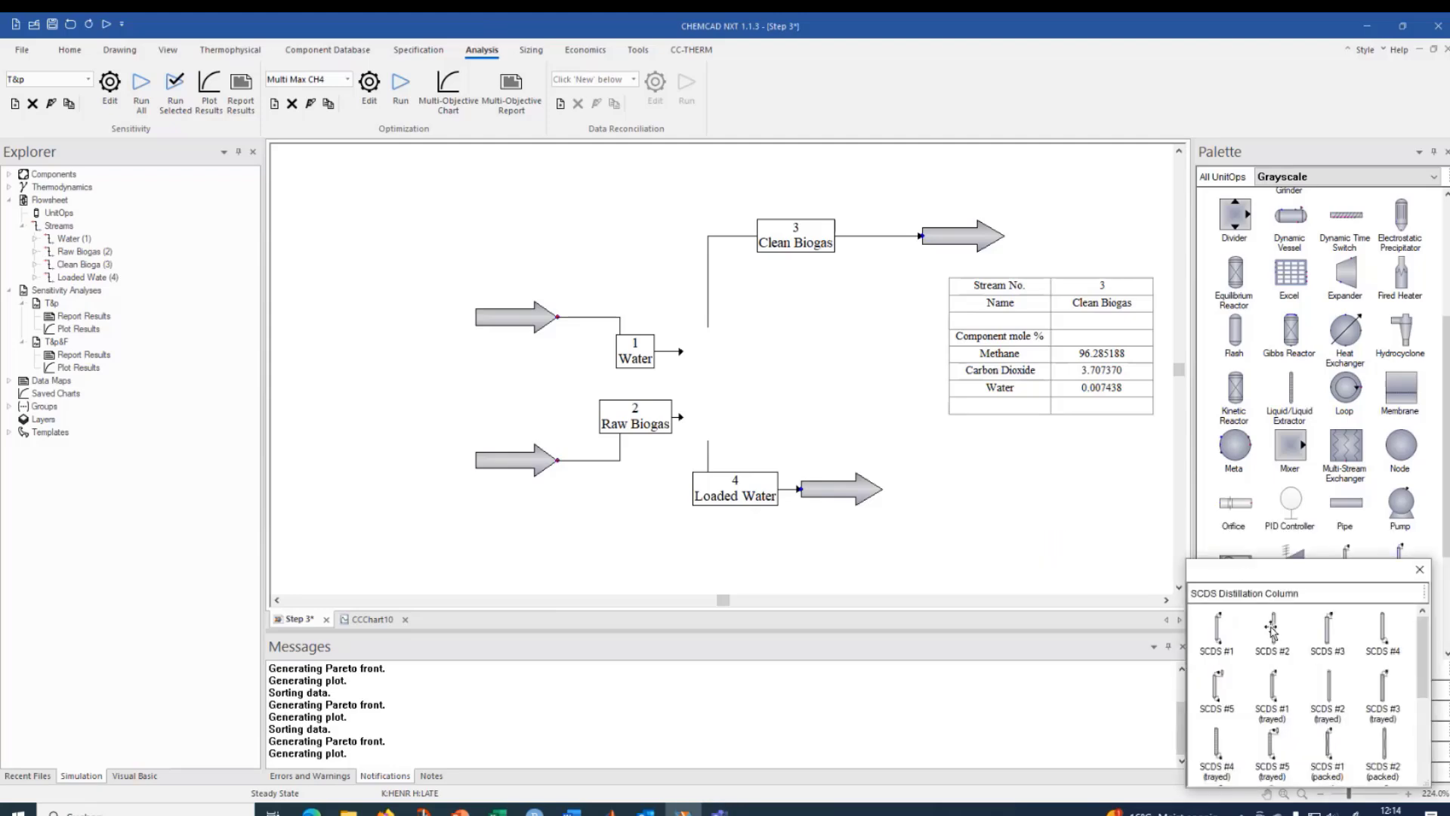
click(1273, 633)
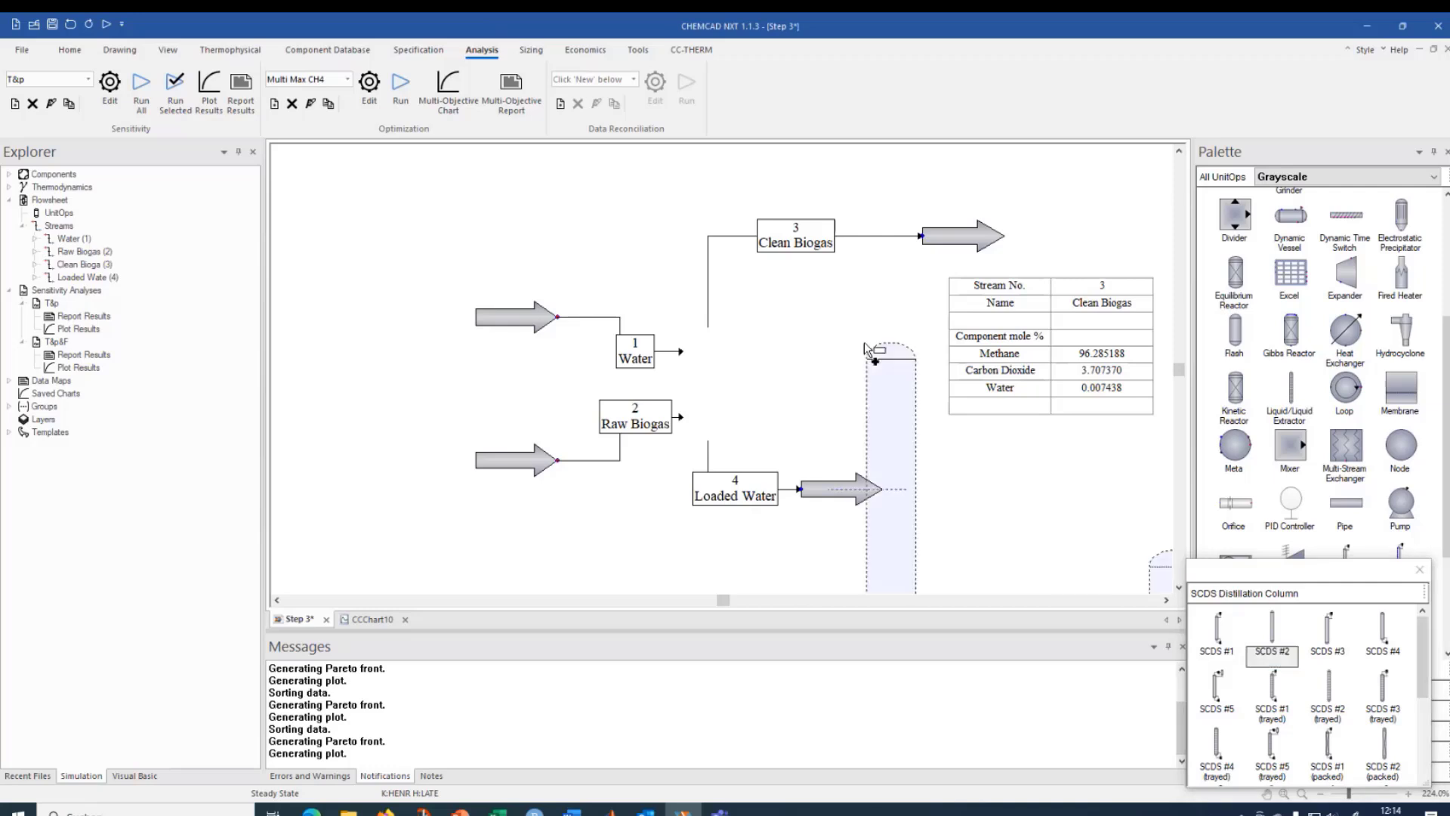
click(682, 224)
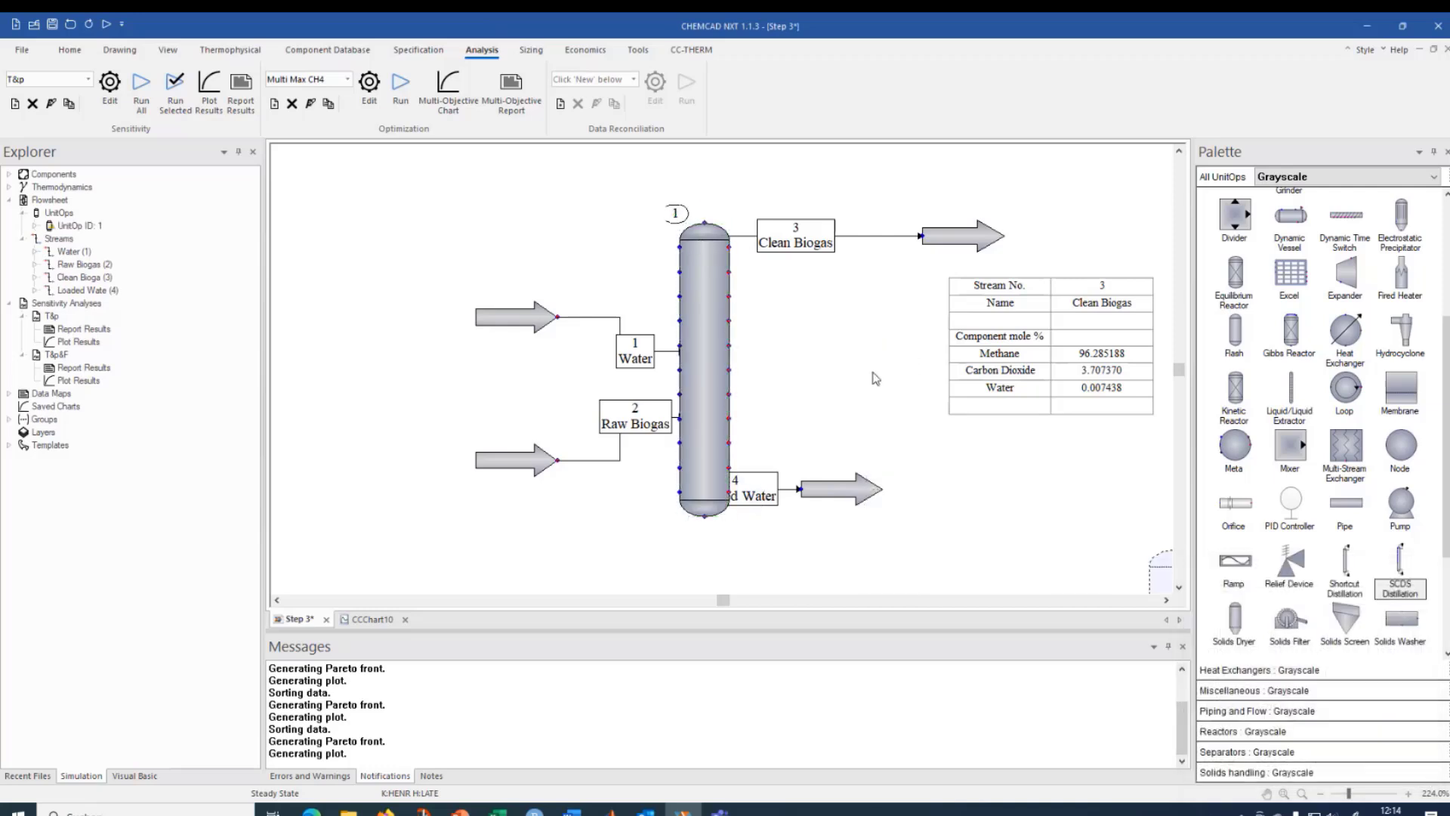
Move the Water feed up and away from the column and connect its stream to the column's uppermost inlet.
drag(511, 317, 441, 192)
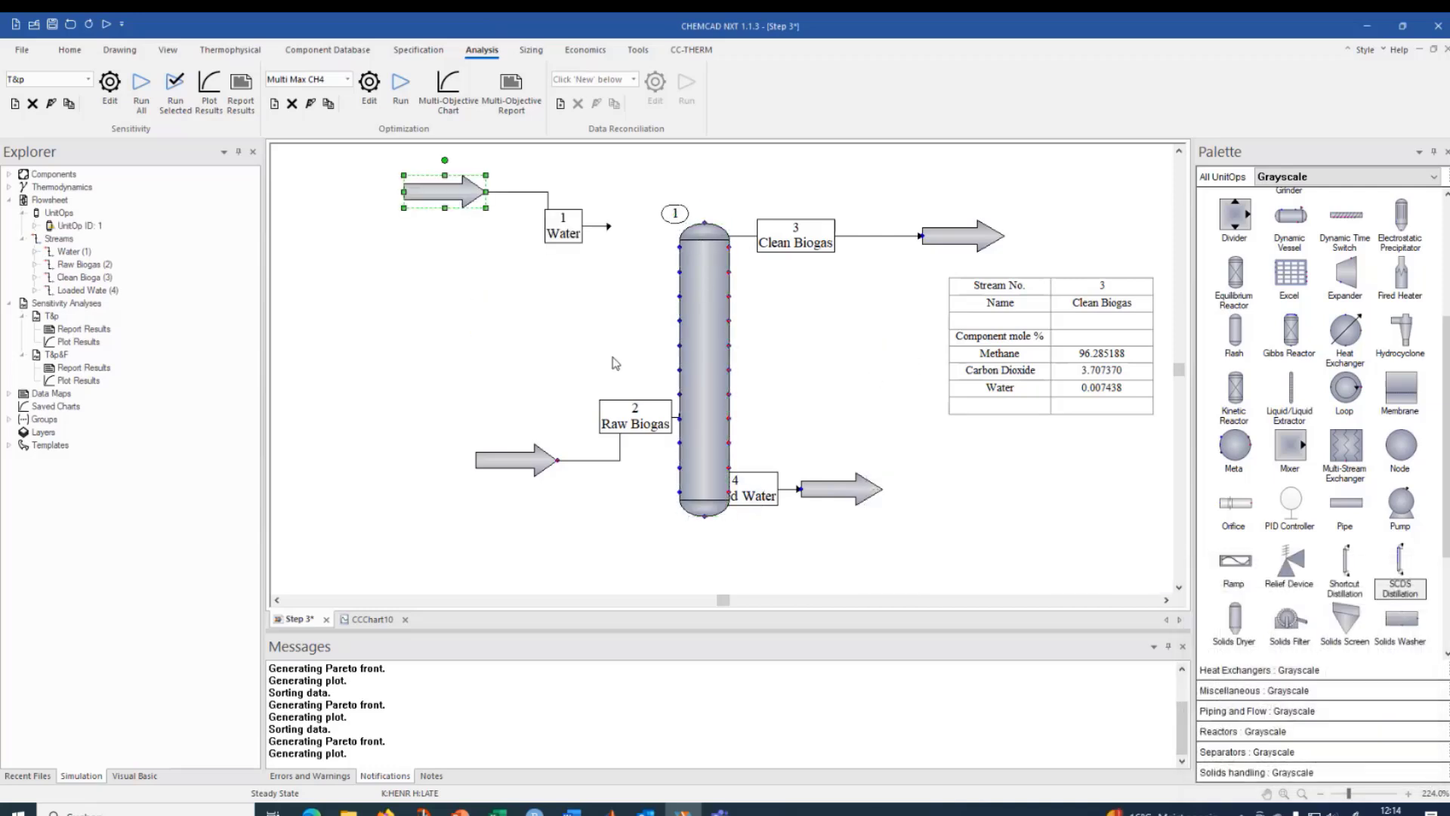
click(609, 227)
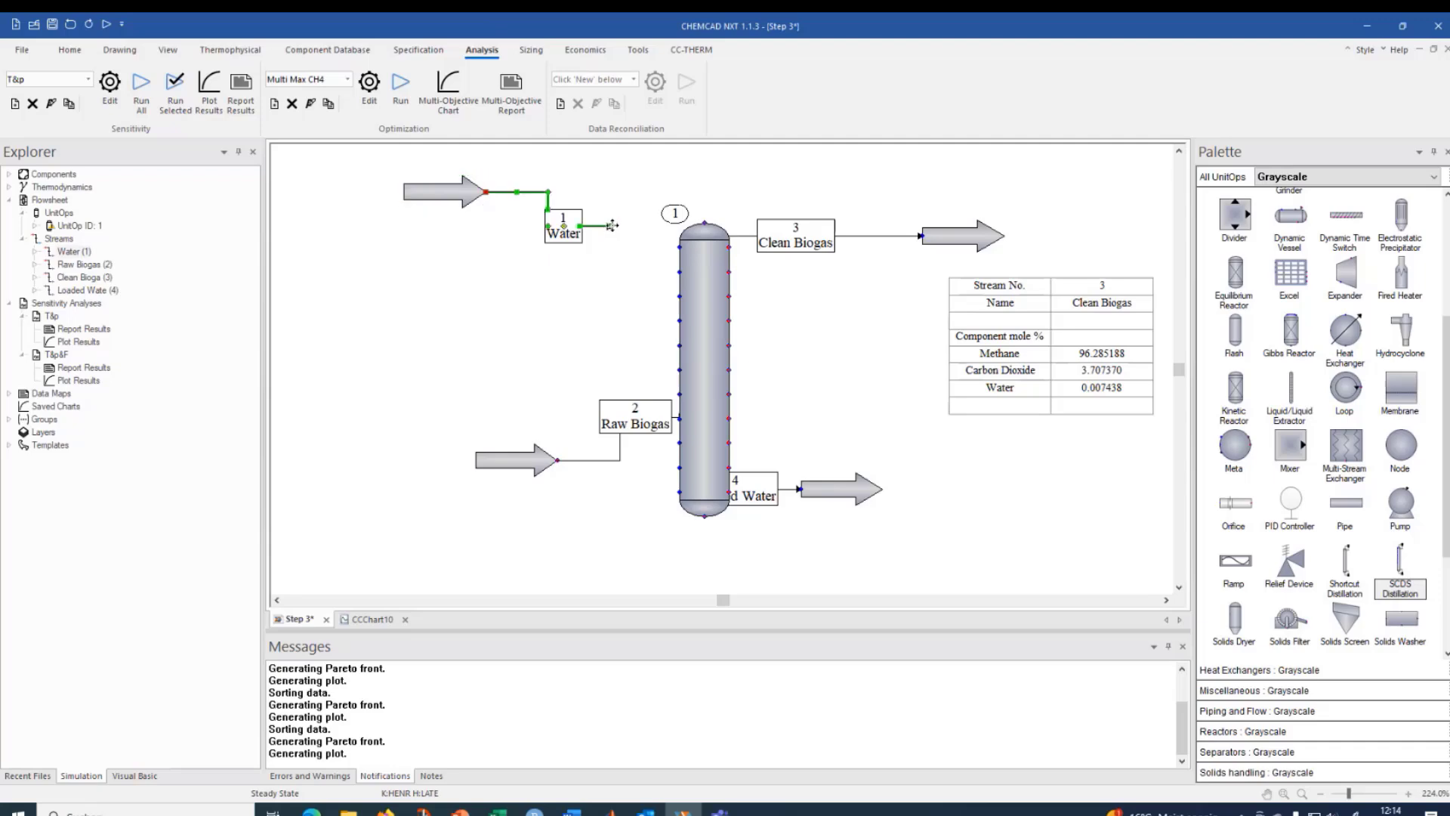
drag(612, 225, 679, 247)
click(521, 423)
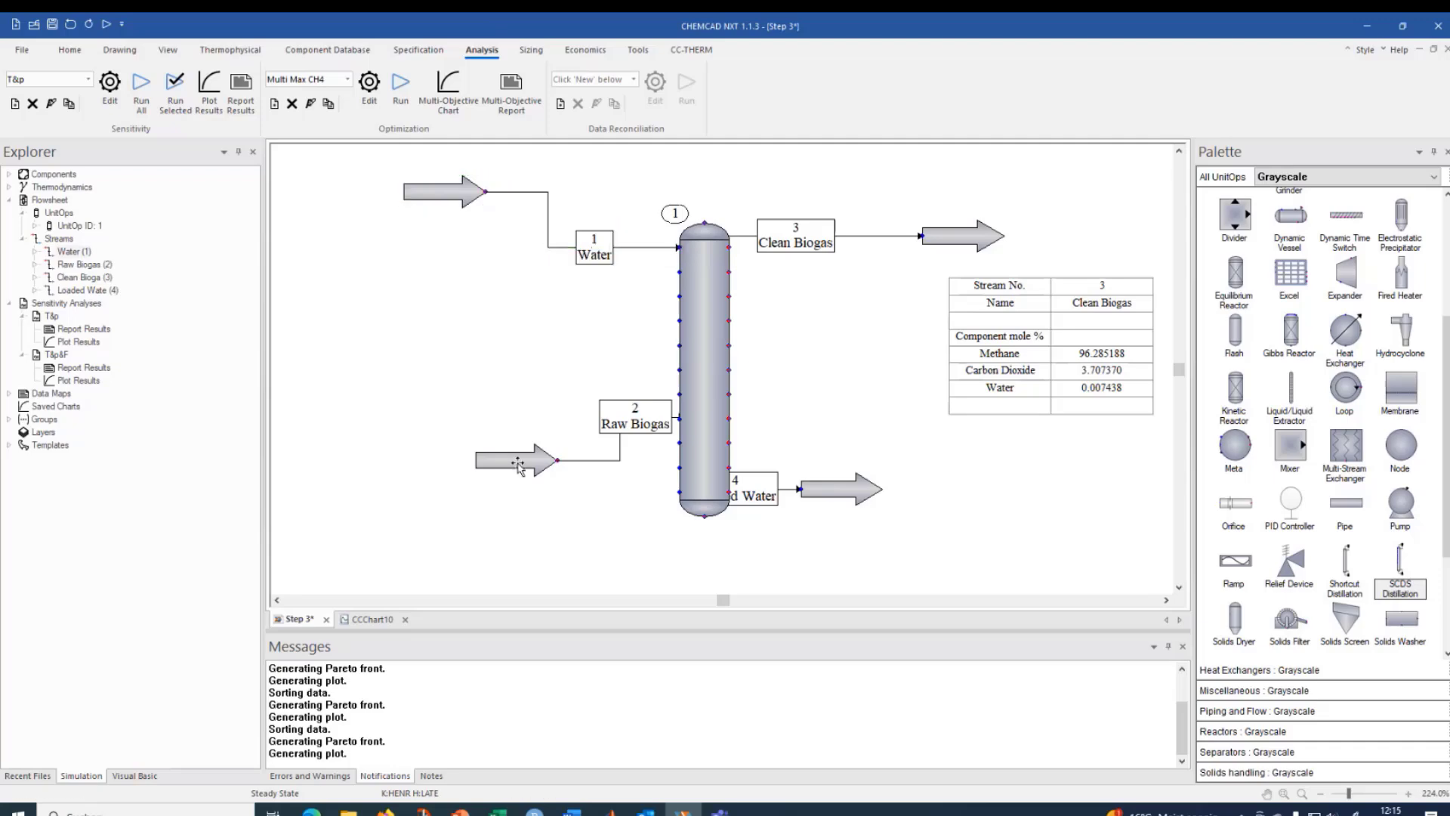
Move the Raw Biogas feed down and connect its stream to the column's lowest inlet.
drag(518, 466, 460, 534)
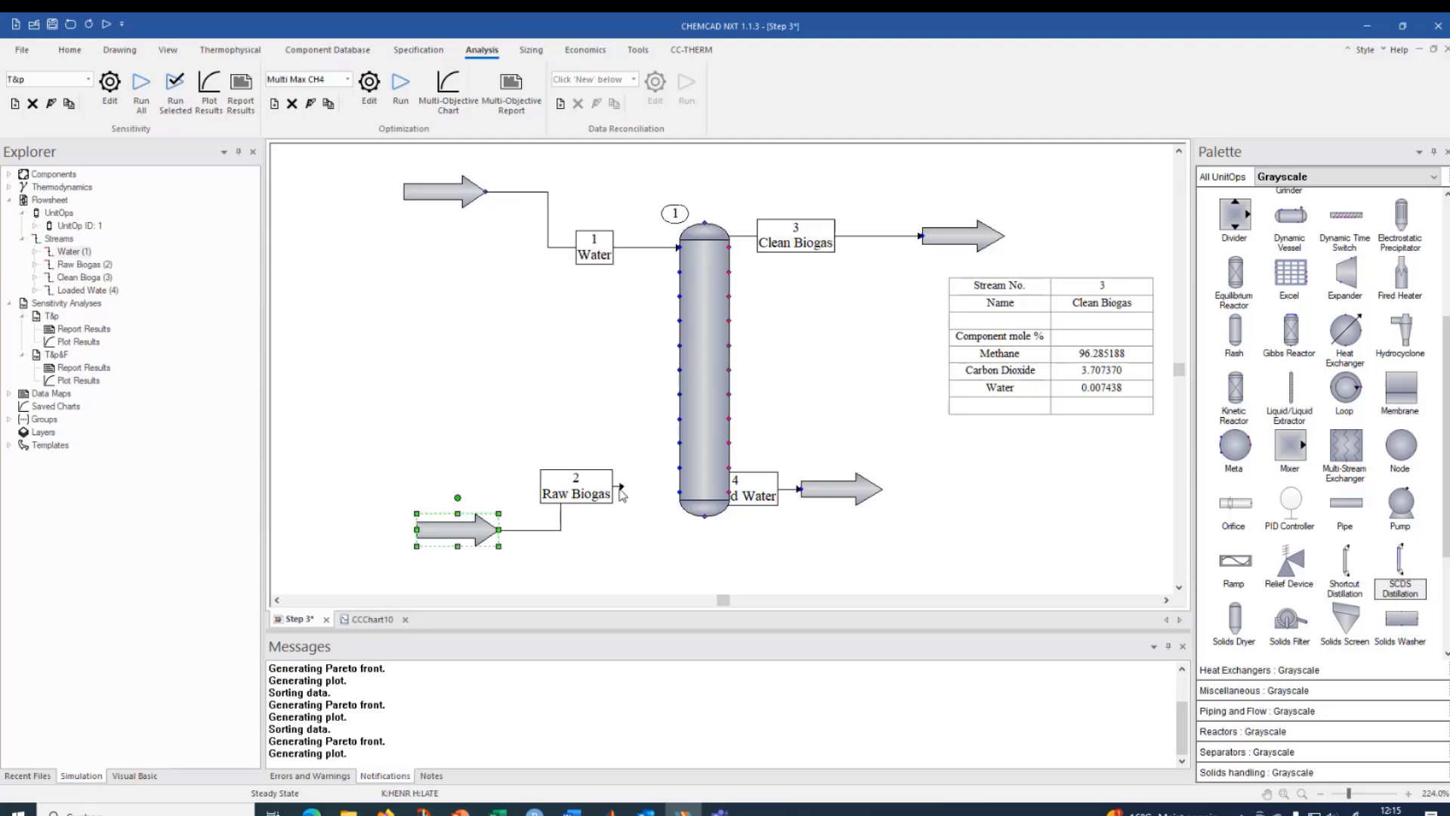
click(621, 490)
drag(621, 489, 679, 492)
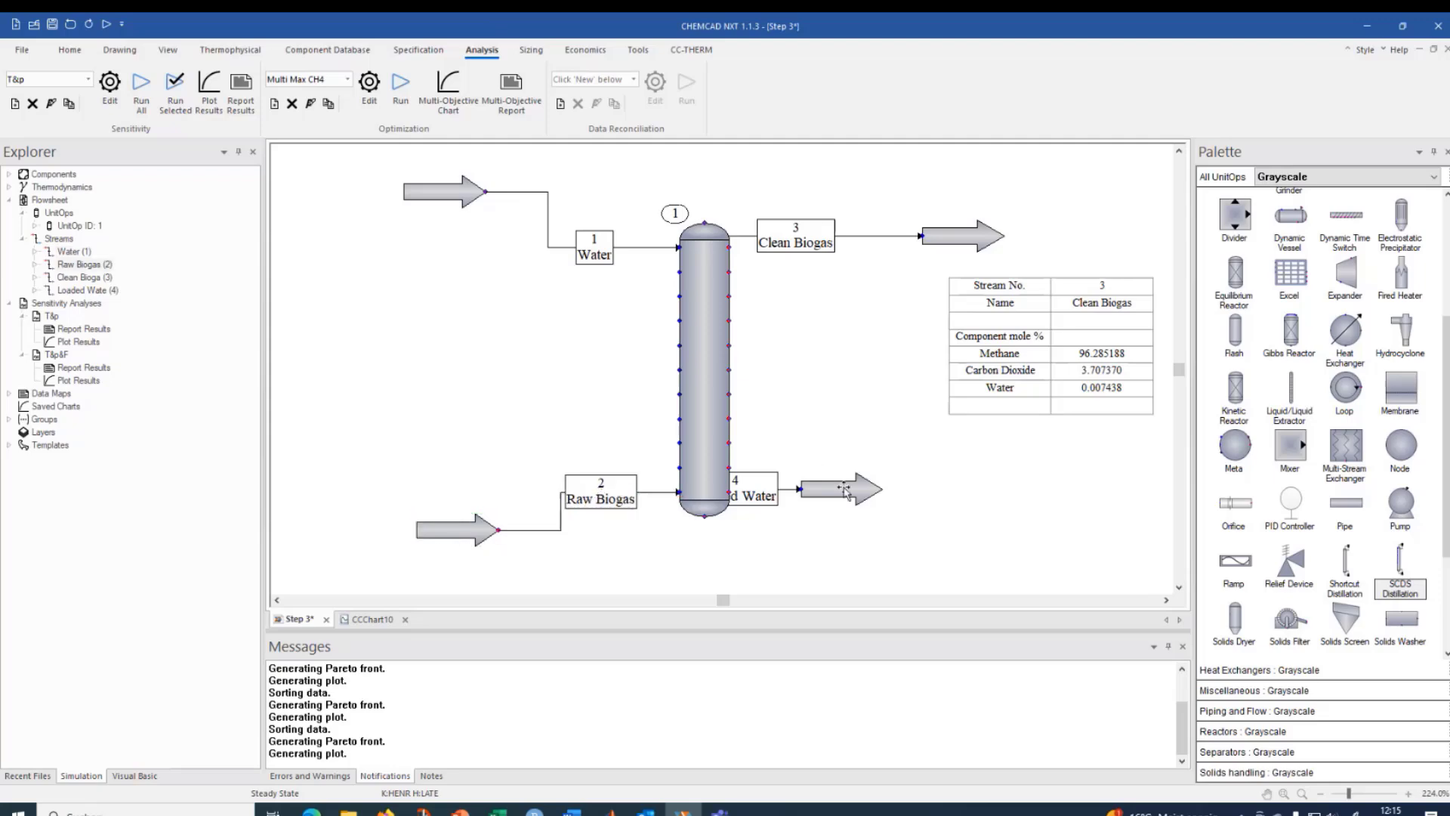
Connect the Loaded Water stream to the column's bottom outlet and place its product arrow below the column.
drag(845, 490, 921, 531)
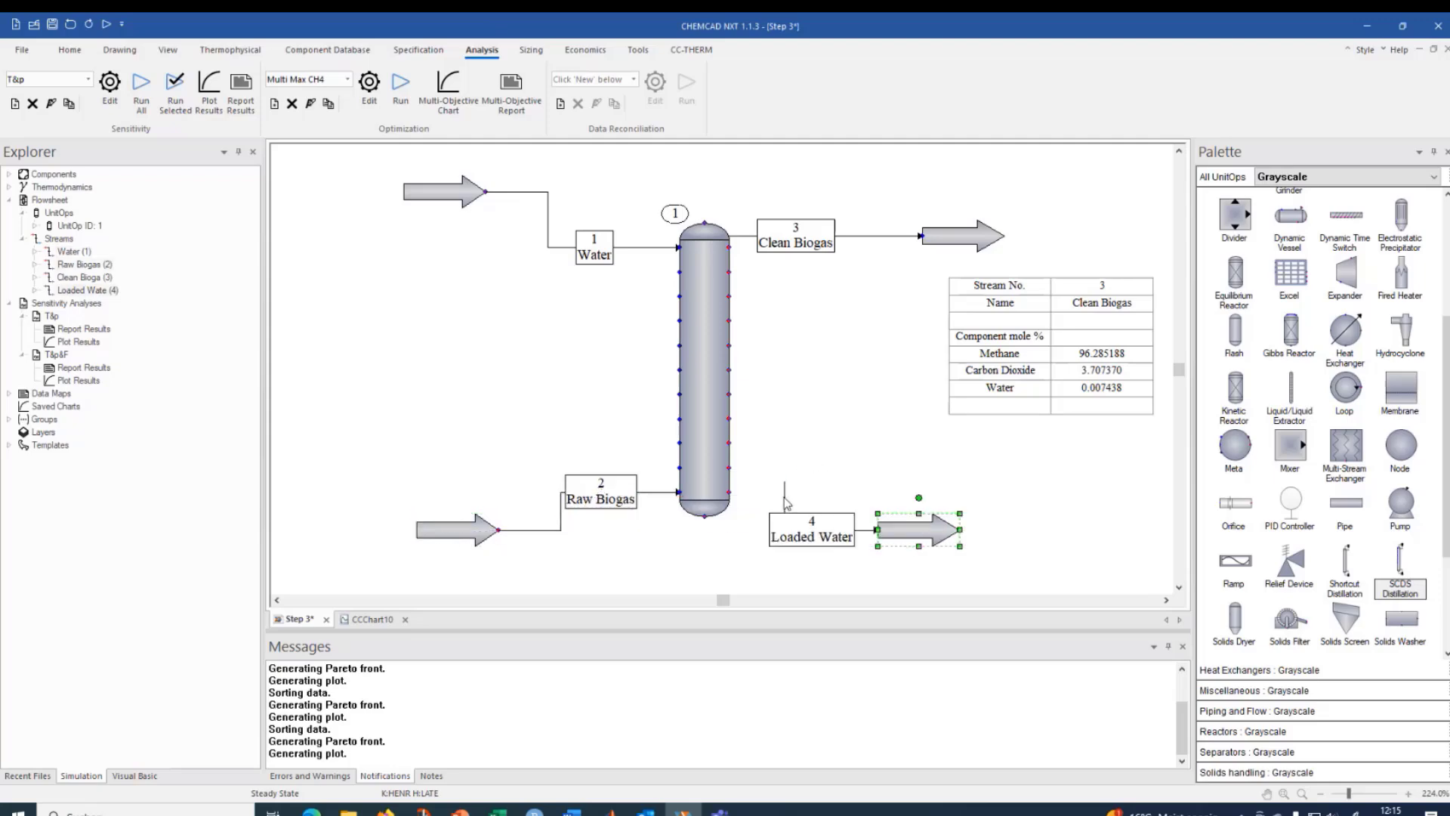
click(786, 491)
drag(784, 482, 705, 516)
drag(916, 529, 918, 564)
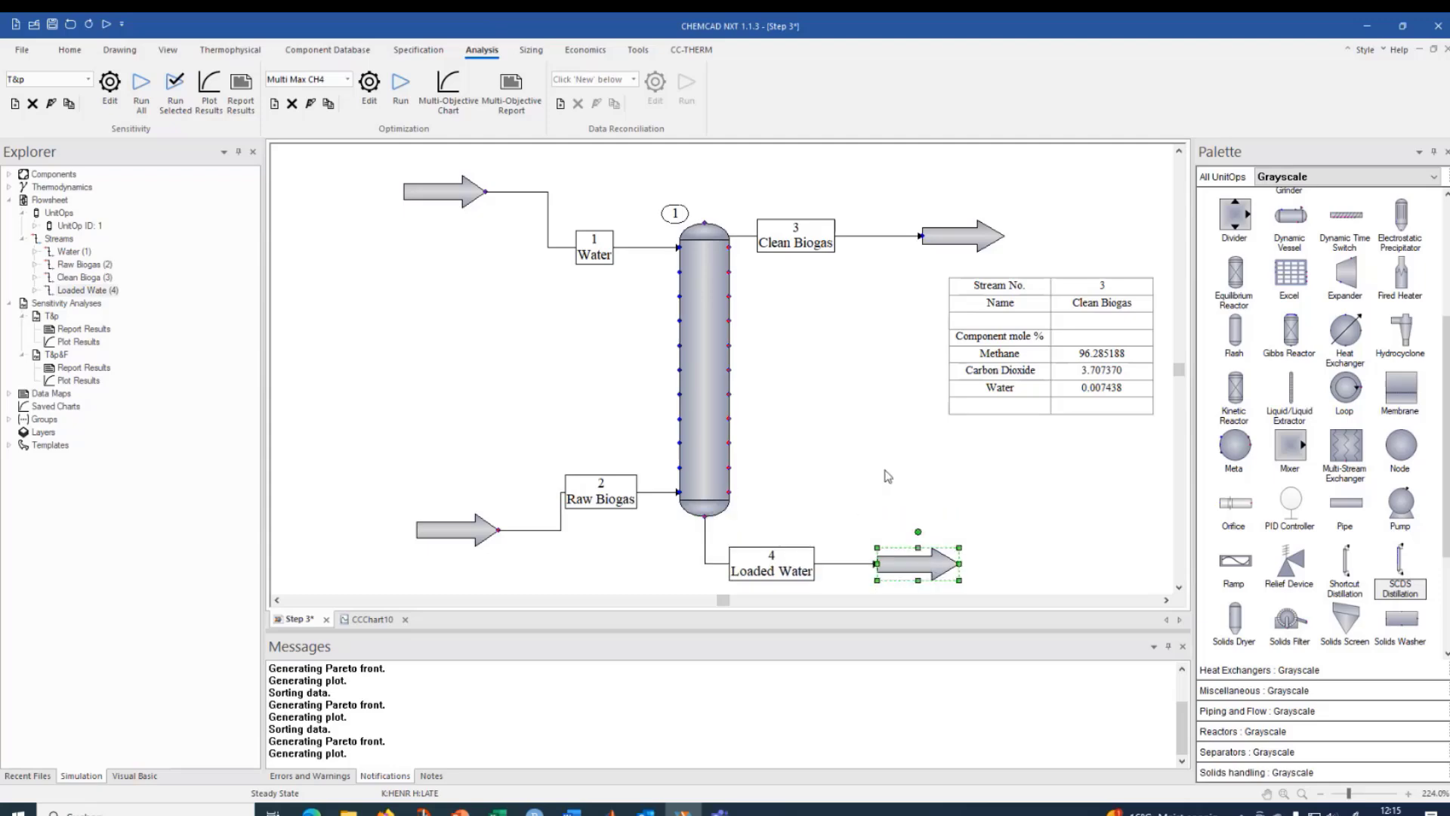
click(887, 476)
Raise the Clean Biogas product arrow above the column and connect its stream to the column's top outlet.
drag(973, 240, 975, 195)
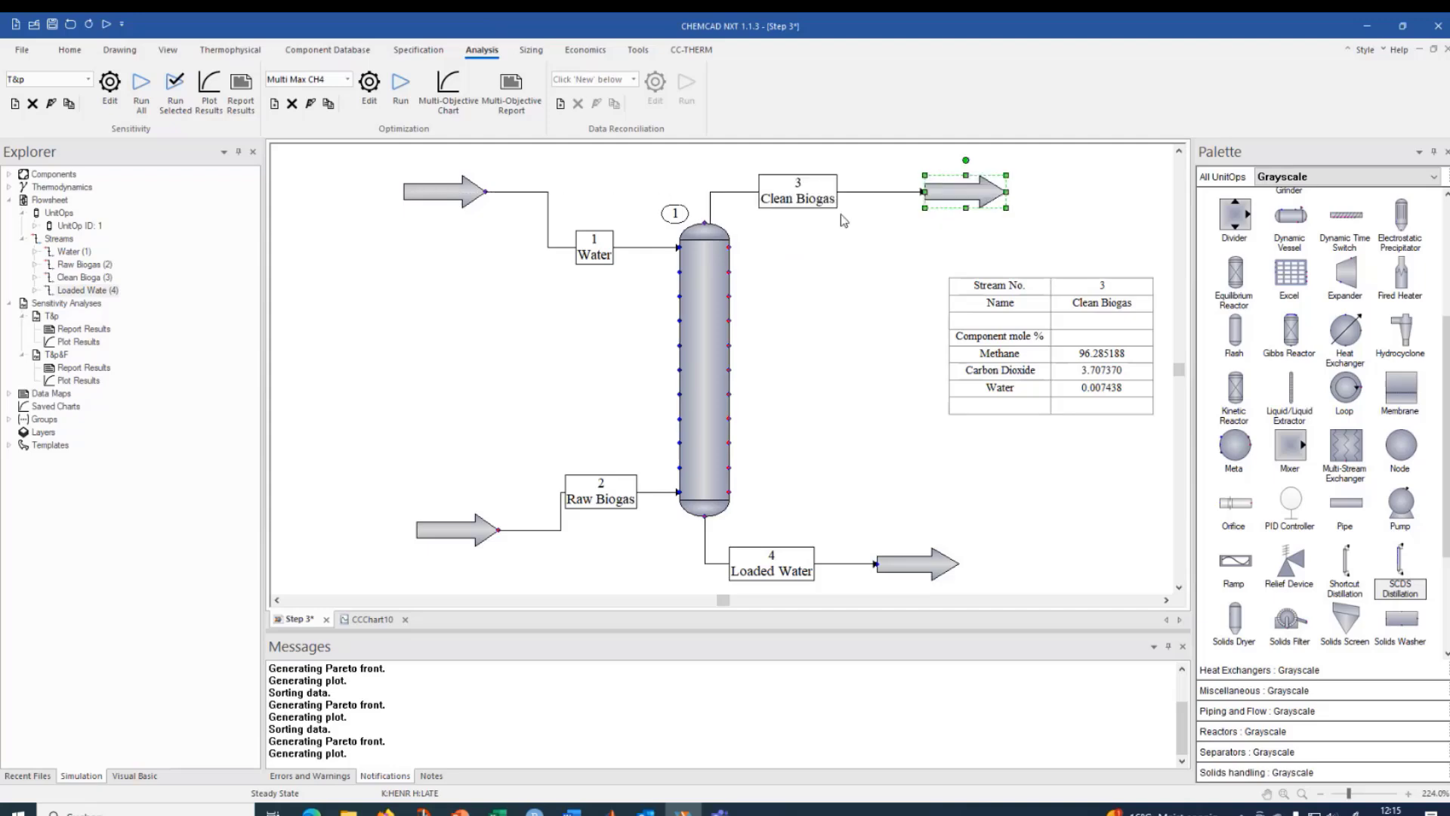
drag(713, 193, 708, 280)
click(866, 342)
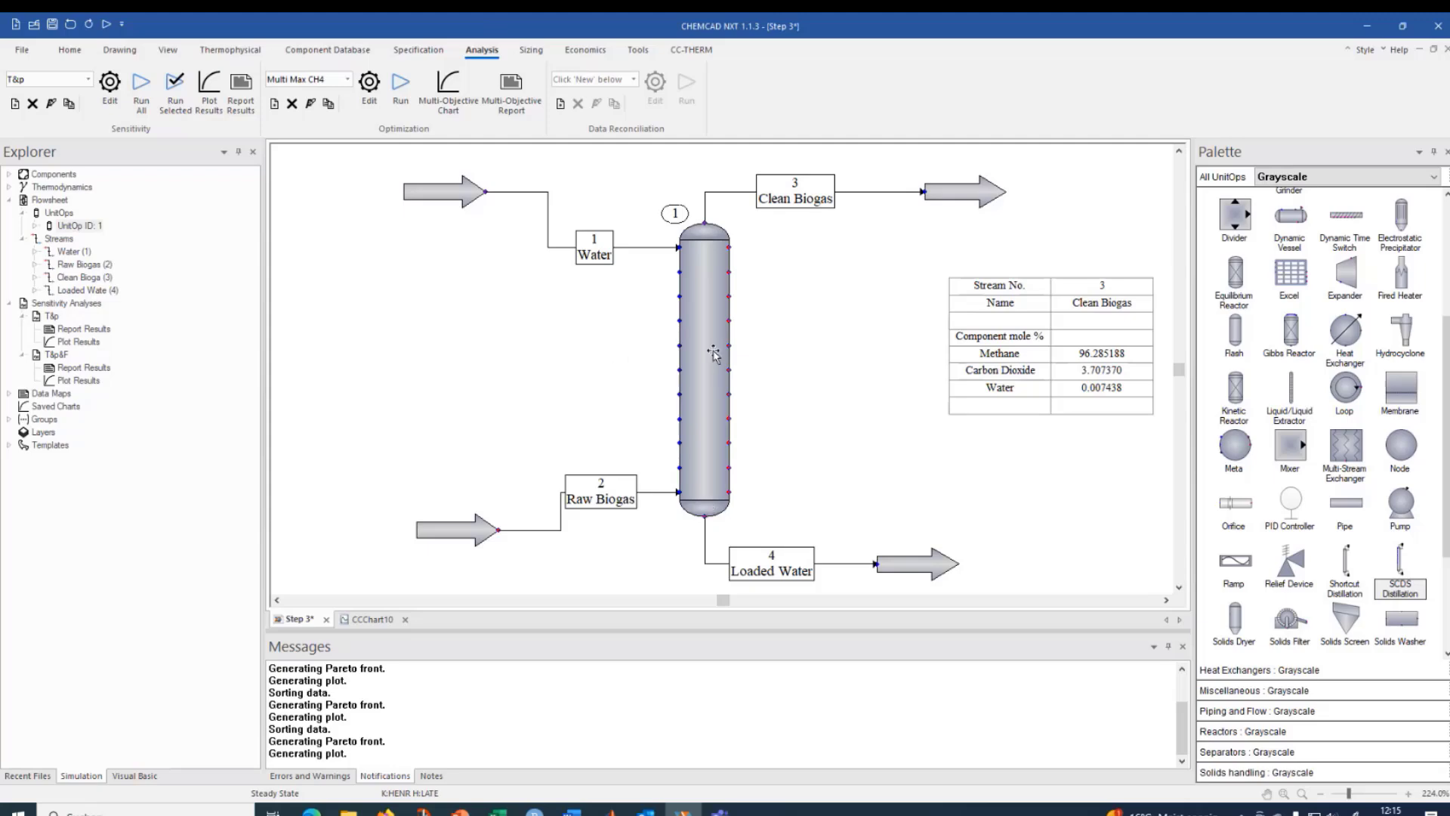
Configure the column with 10 bar top pressure, 10 stages, and feed stages 1 for stream 1 and 10 for stream 2.
double_click(708, 350)
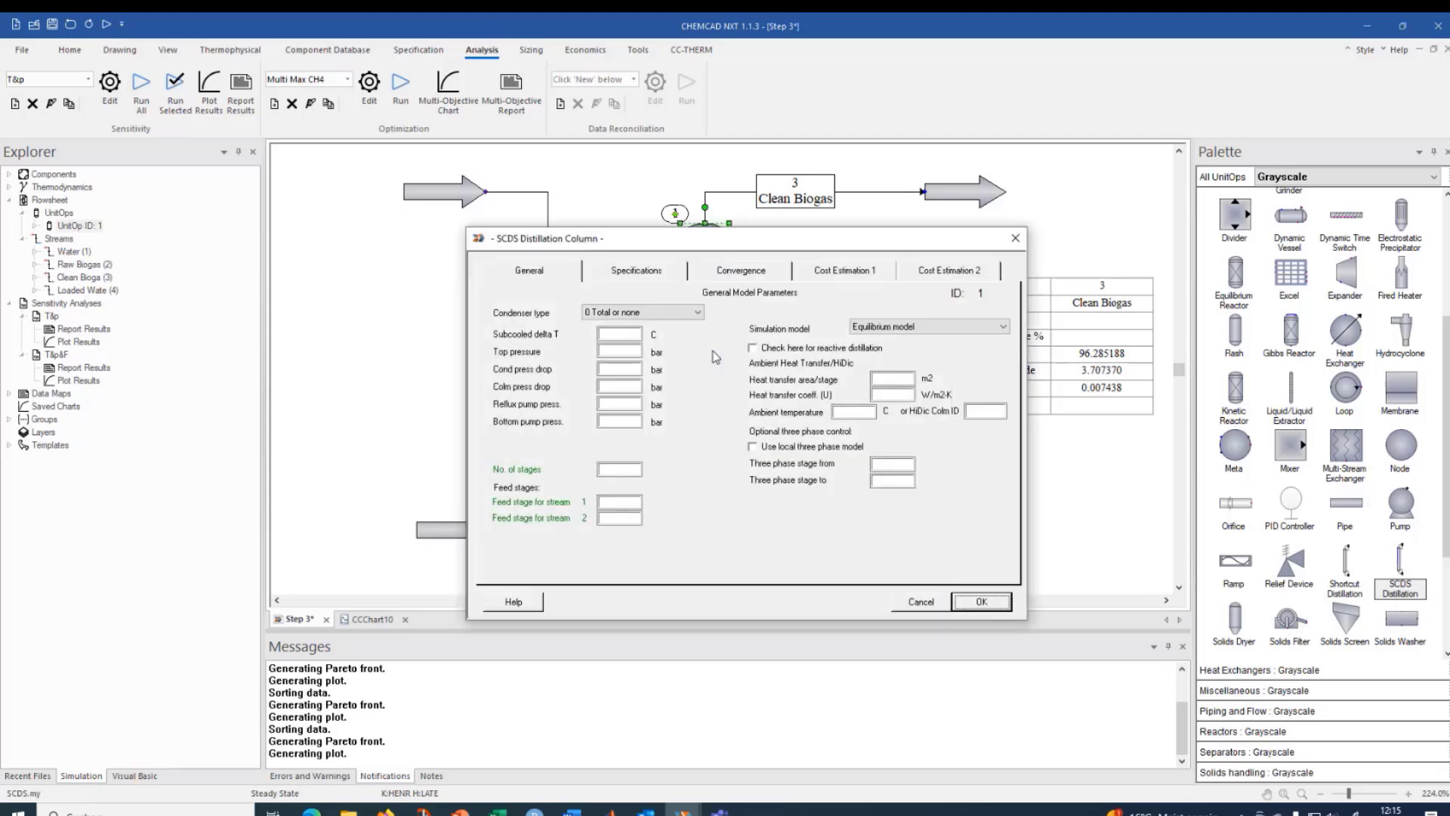
click(627, 350)
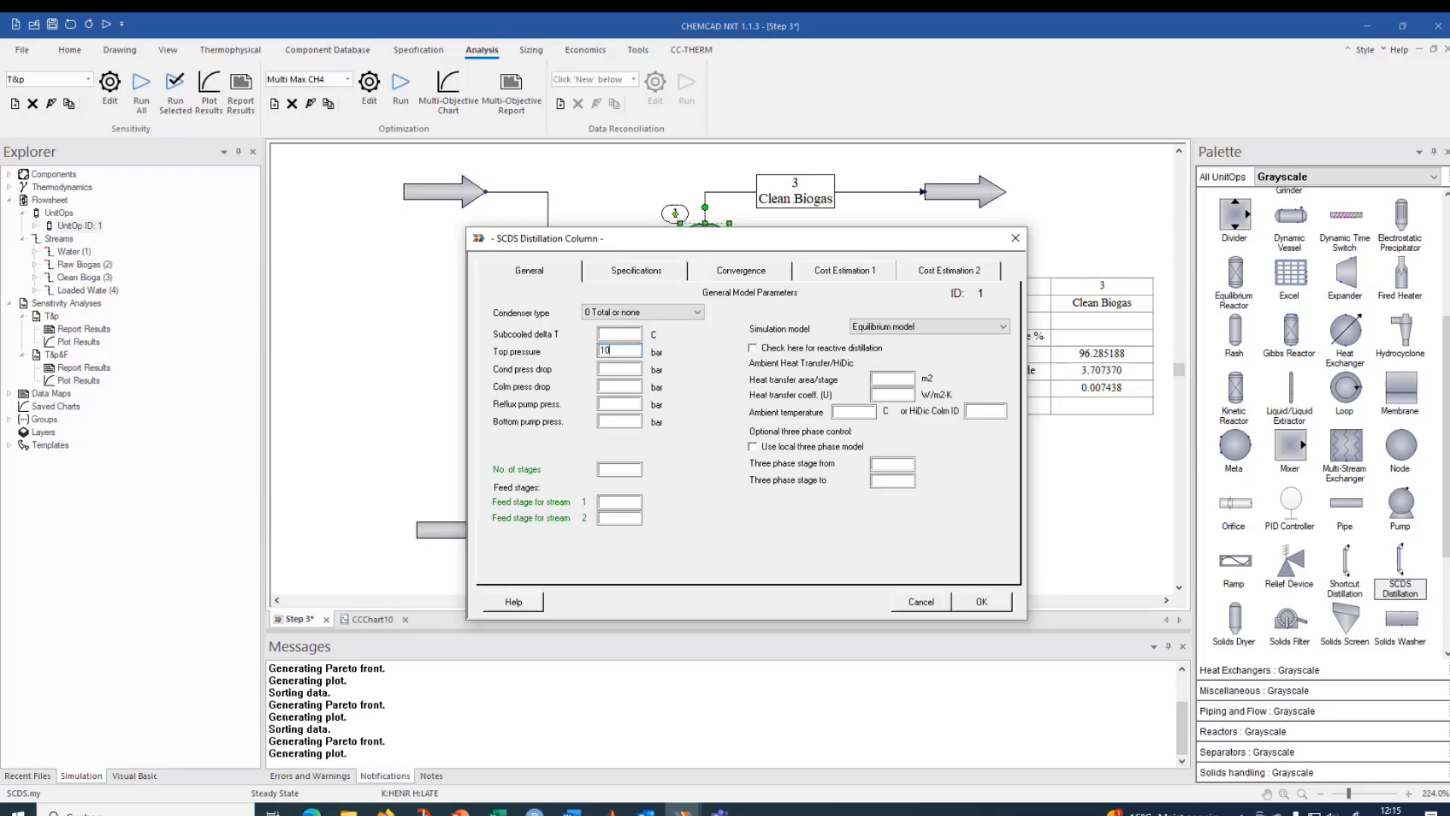
click(621, 469)
click(619, 501)
drag(808, 237, 1050, 194)
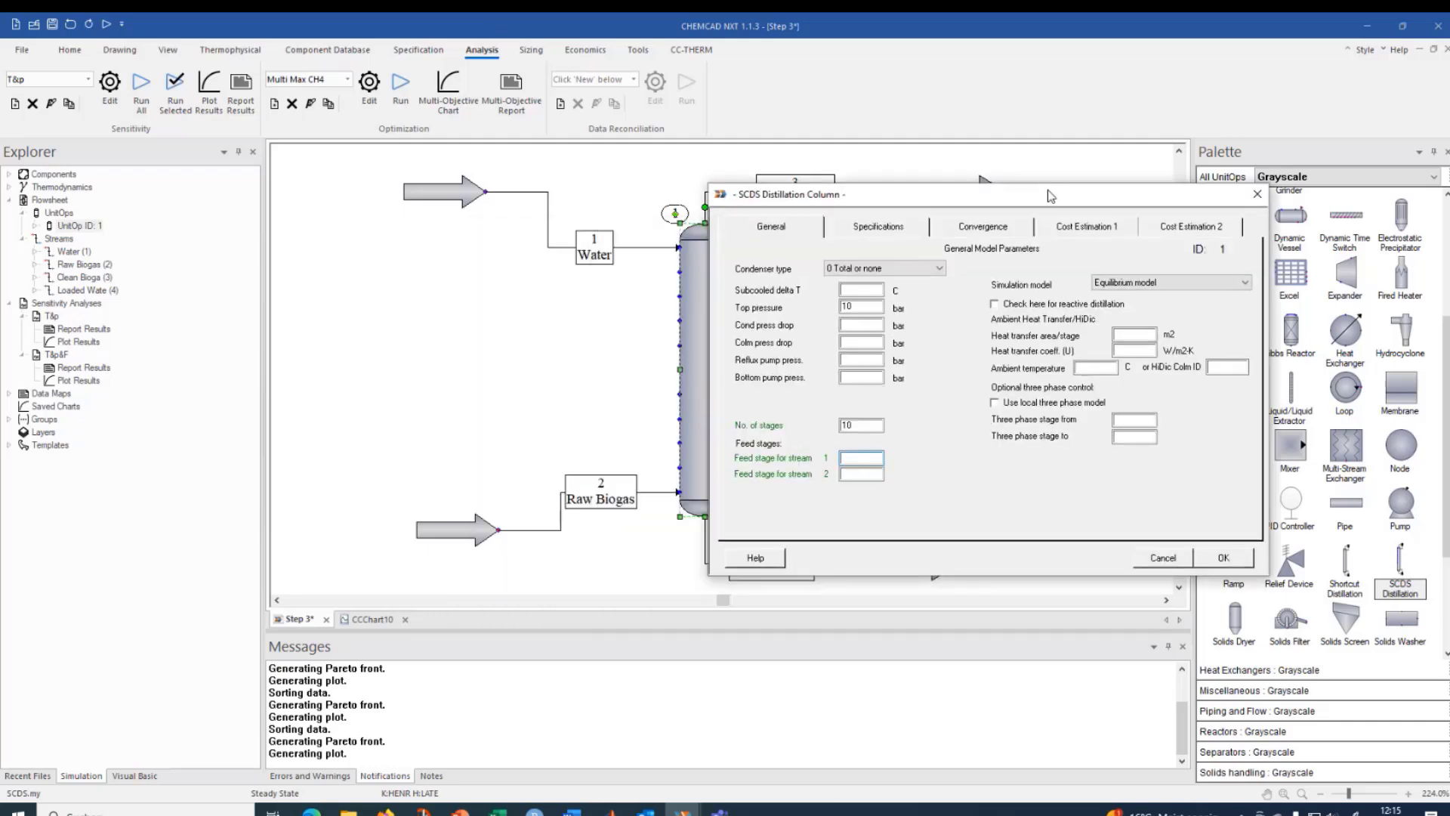
text(1)
click(854, 473)
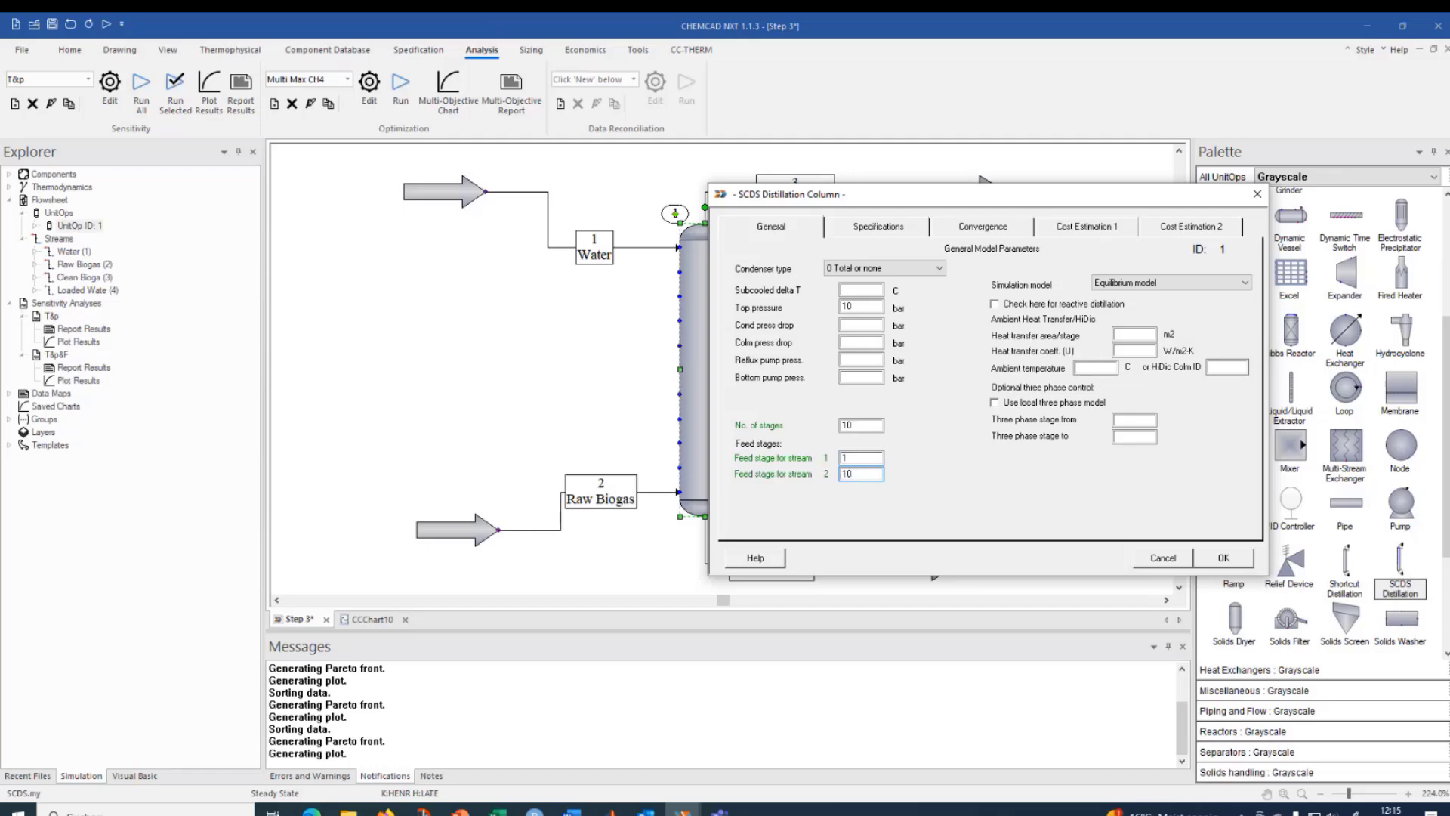
click(1224, 558)
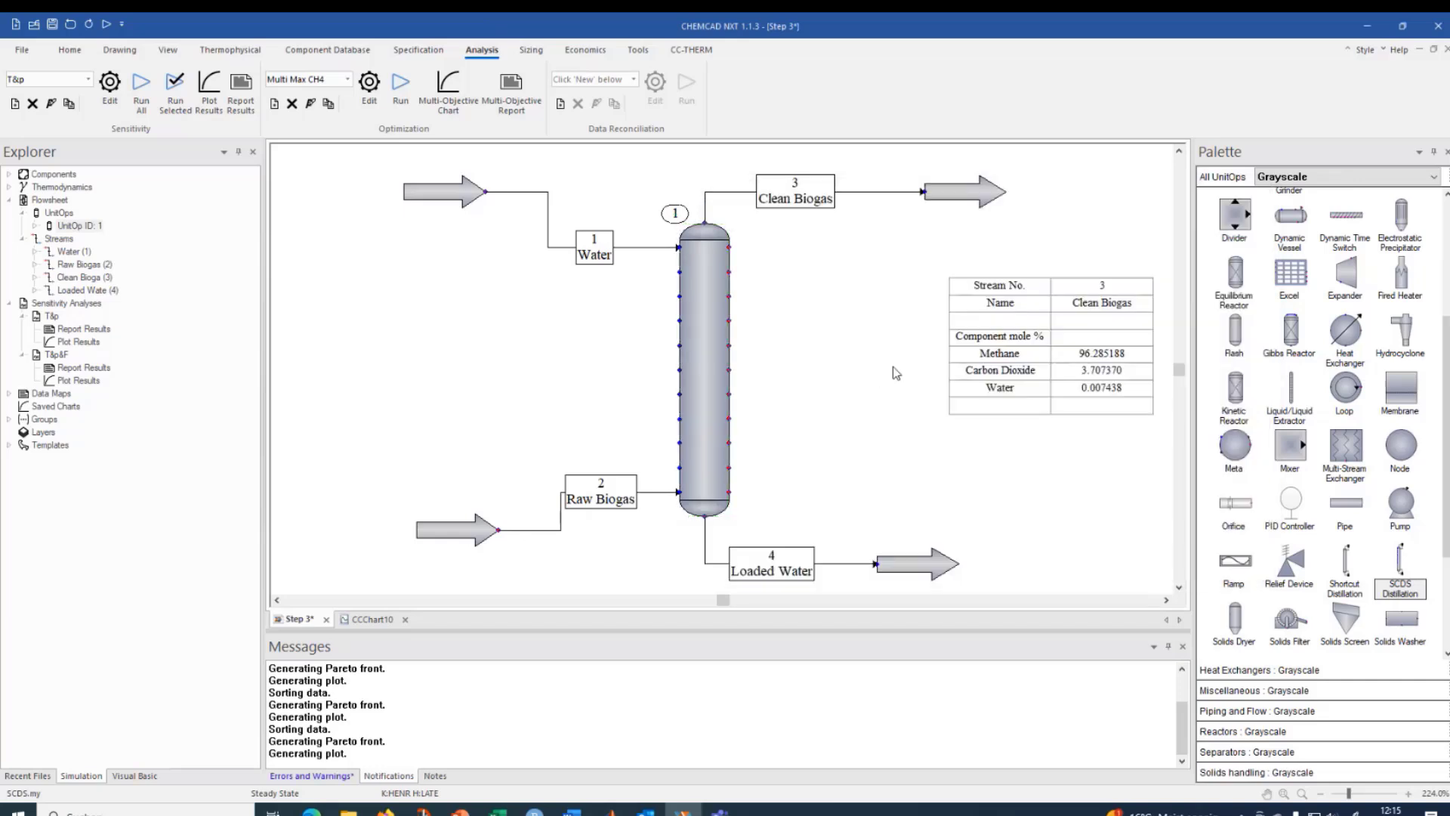
Move the Clean Biogas composition table closer to the column and review the Water feed stream's specifications.
drag(1005, 289, 884, 259)
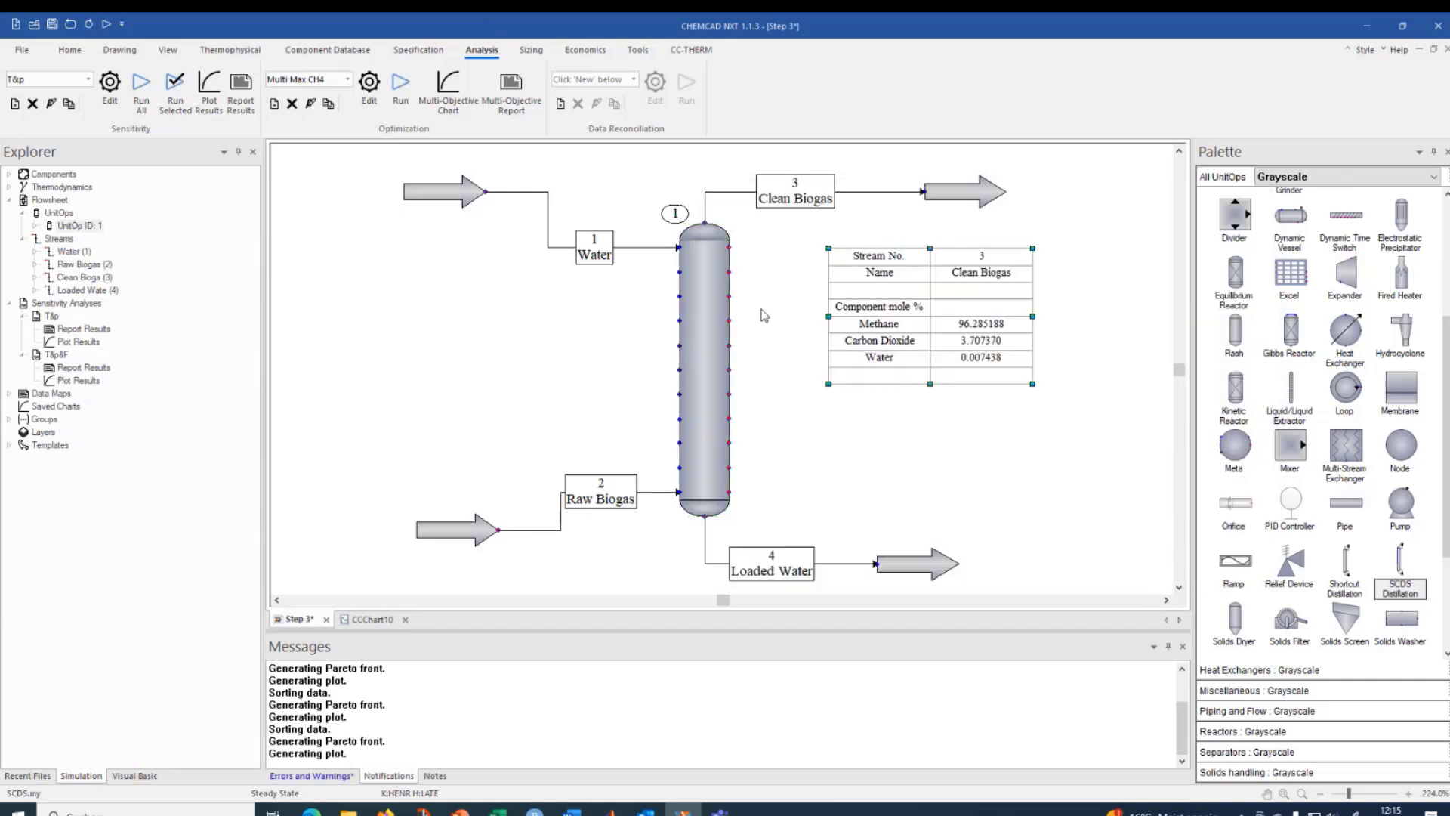
double_click(646, 247)
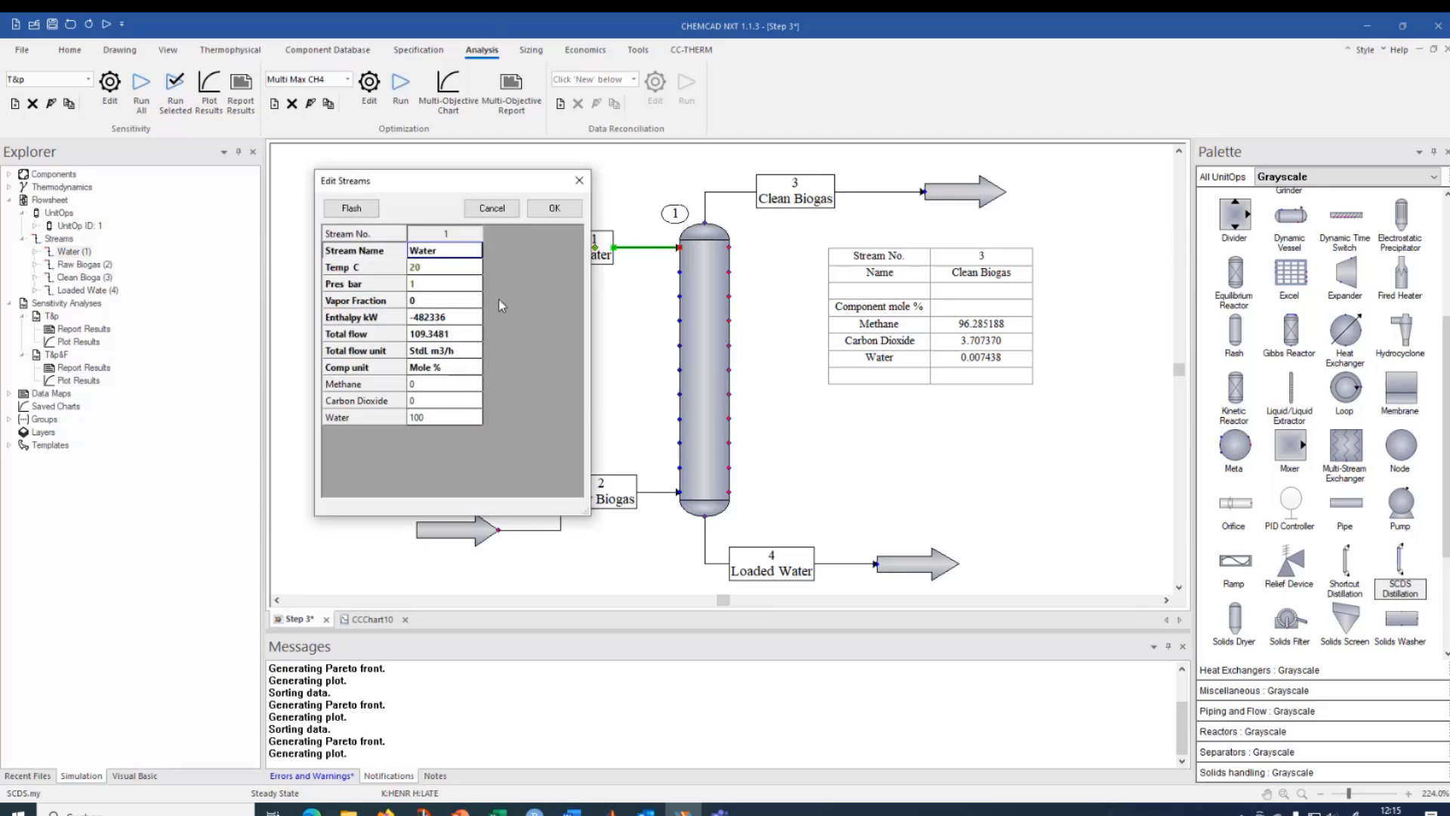
click(555, 209)
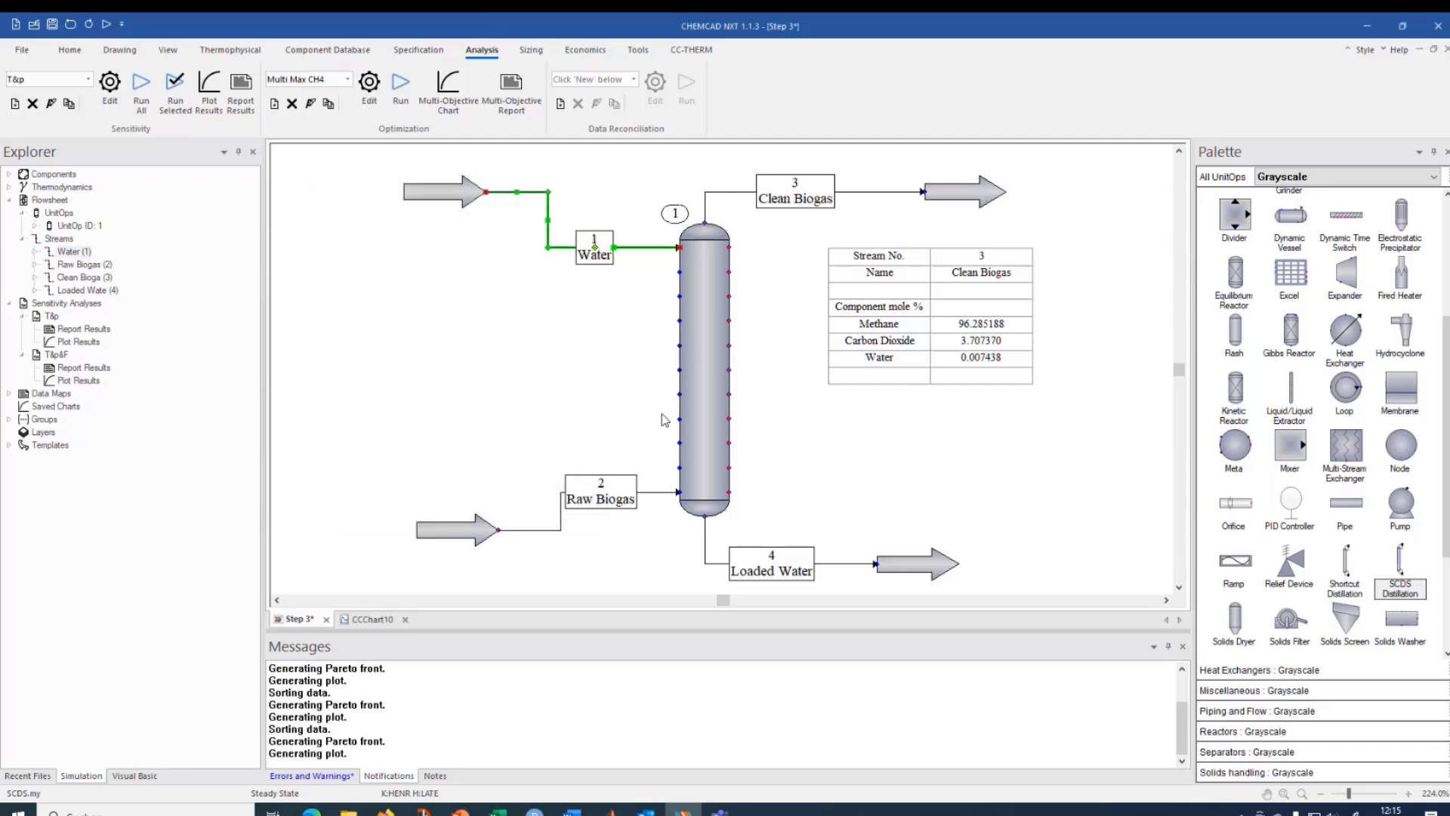
double_click(622, 252)
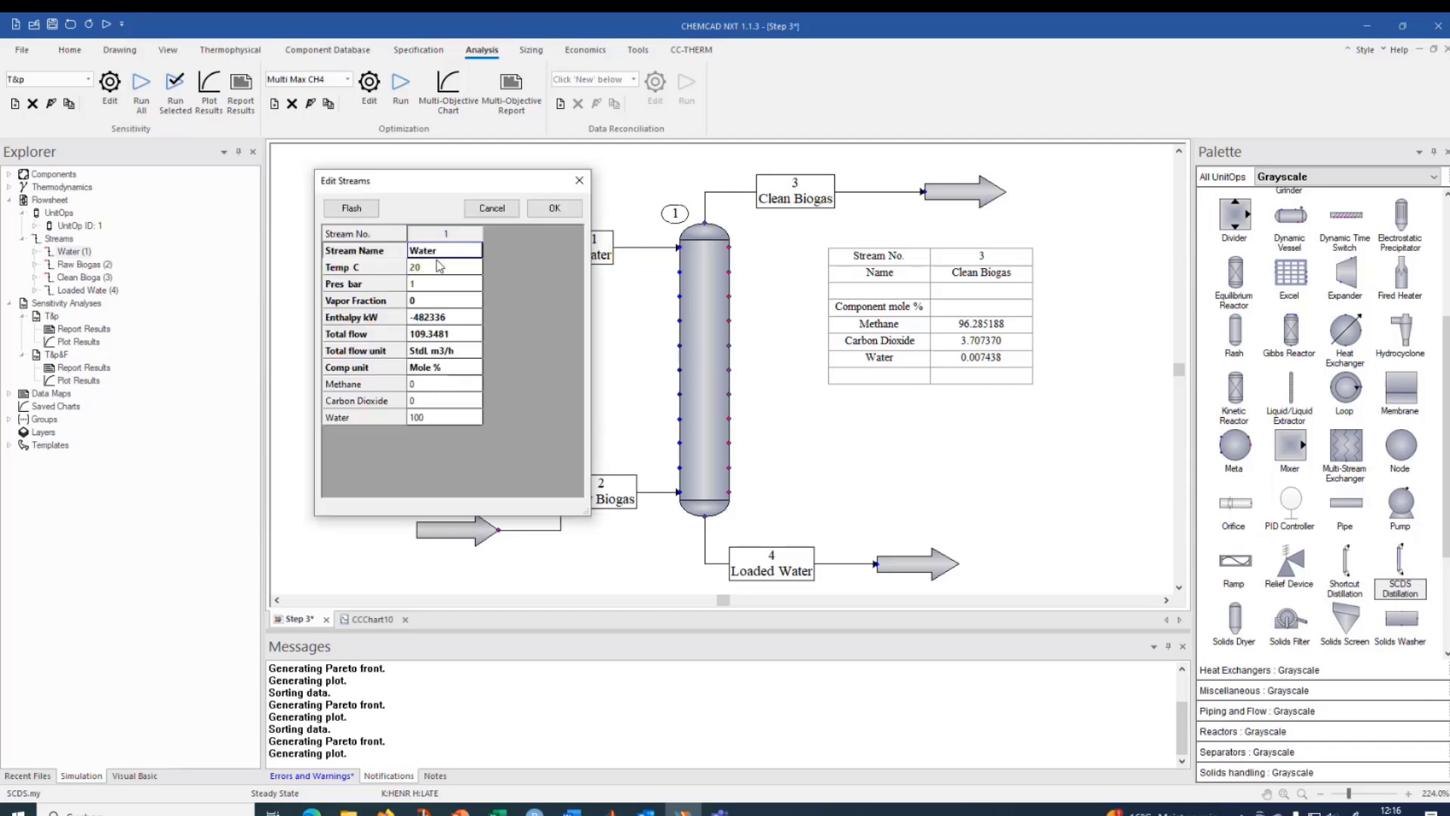
click(559, 216)
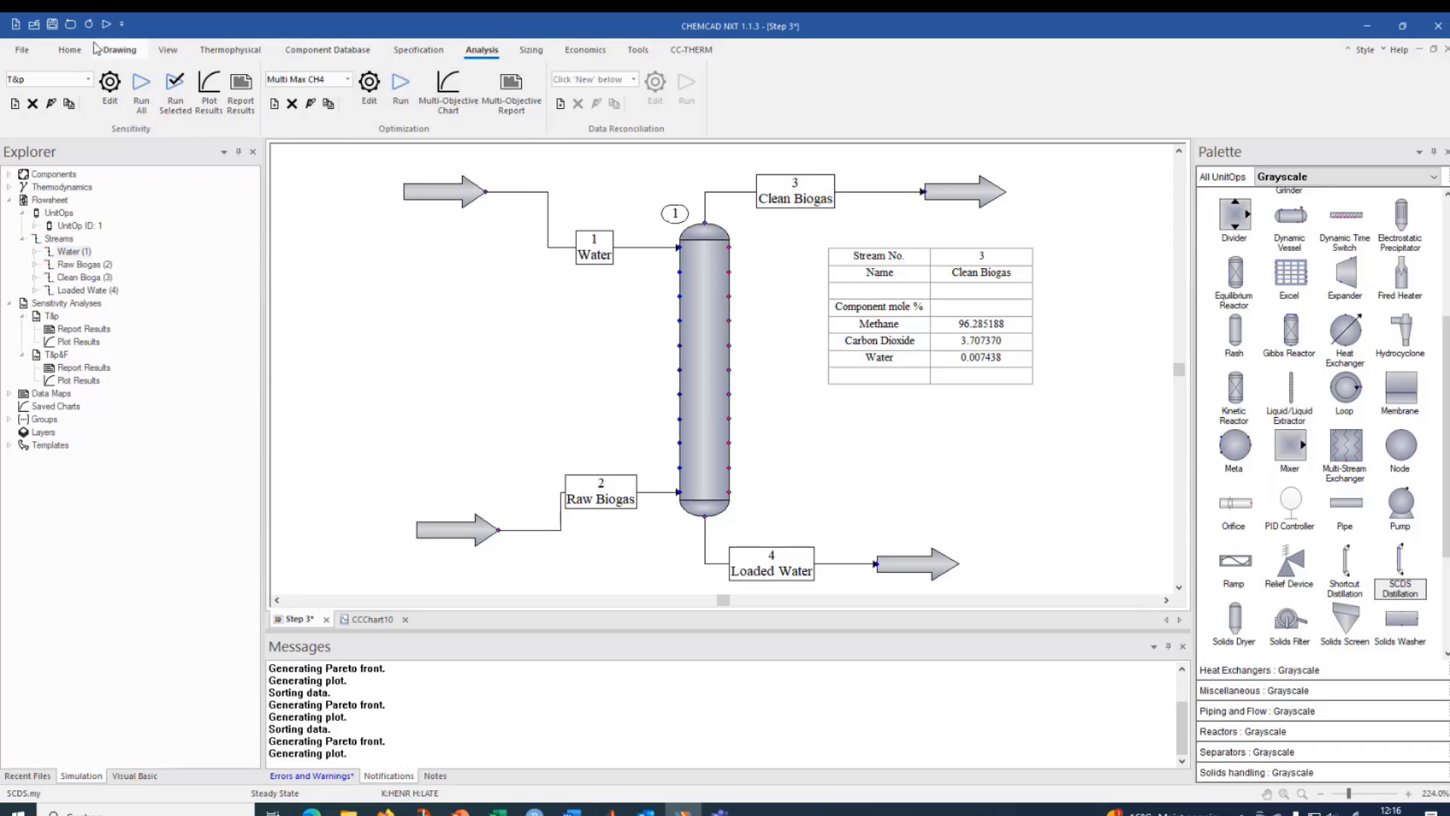
Run the entire flowsheet and dismiss the run messages.
click(69, 51)
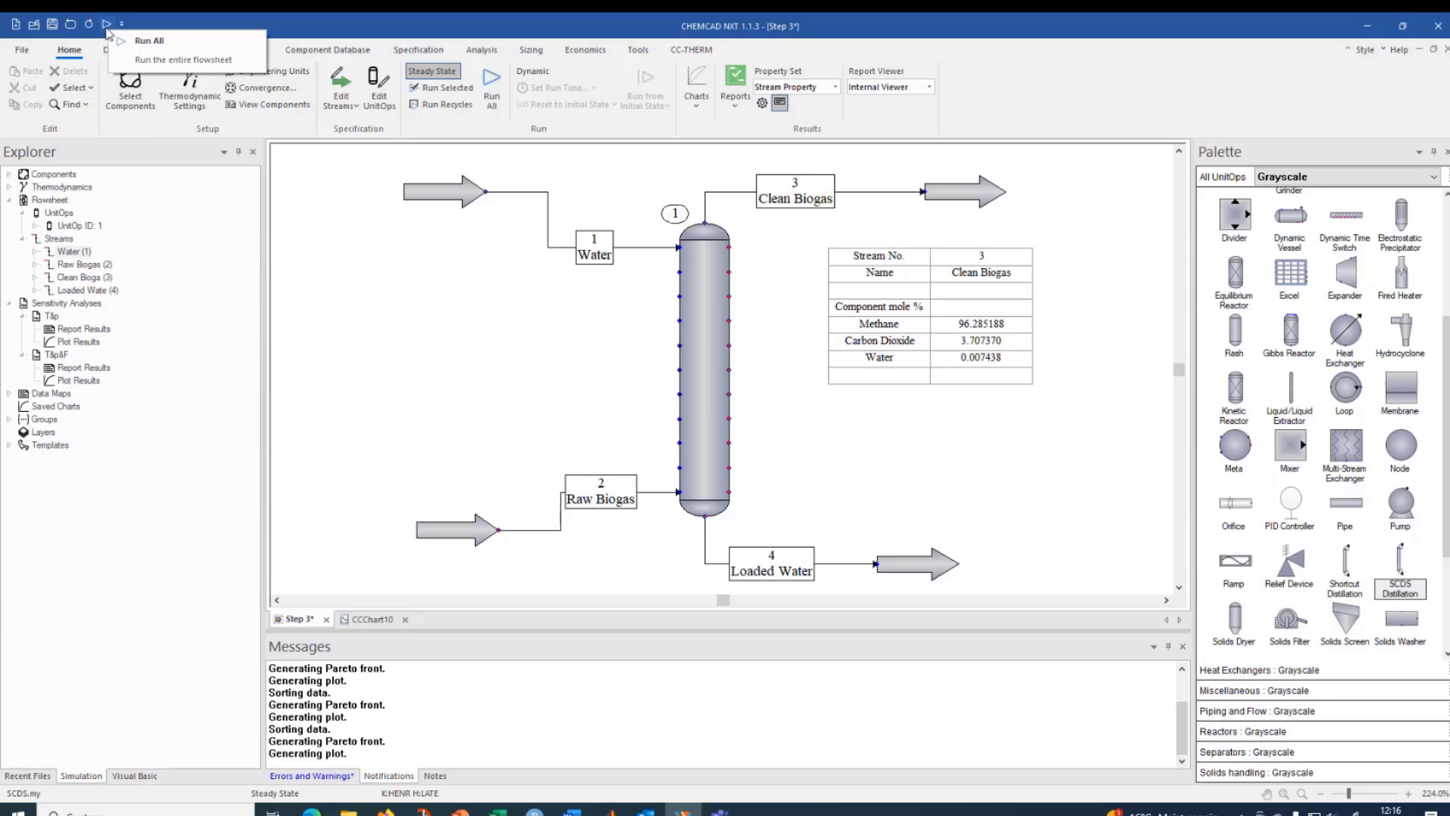
click(493, 84)
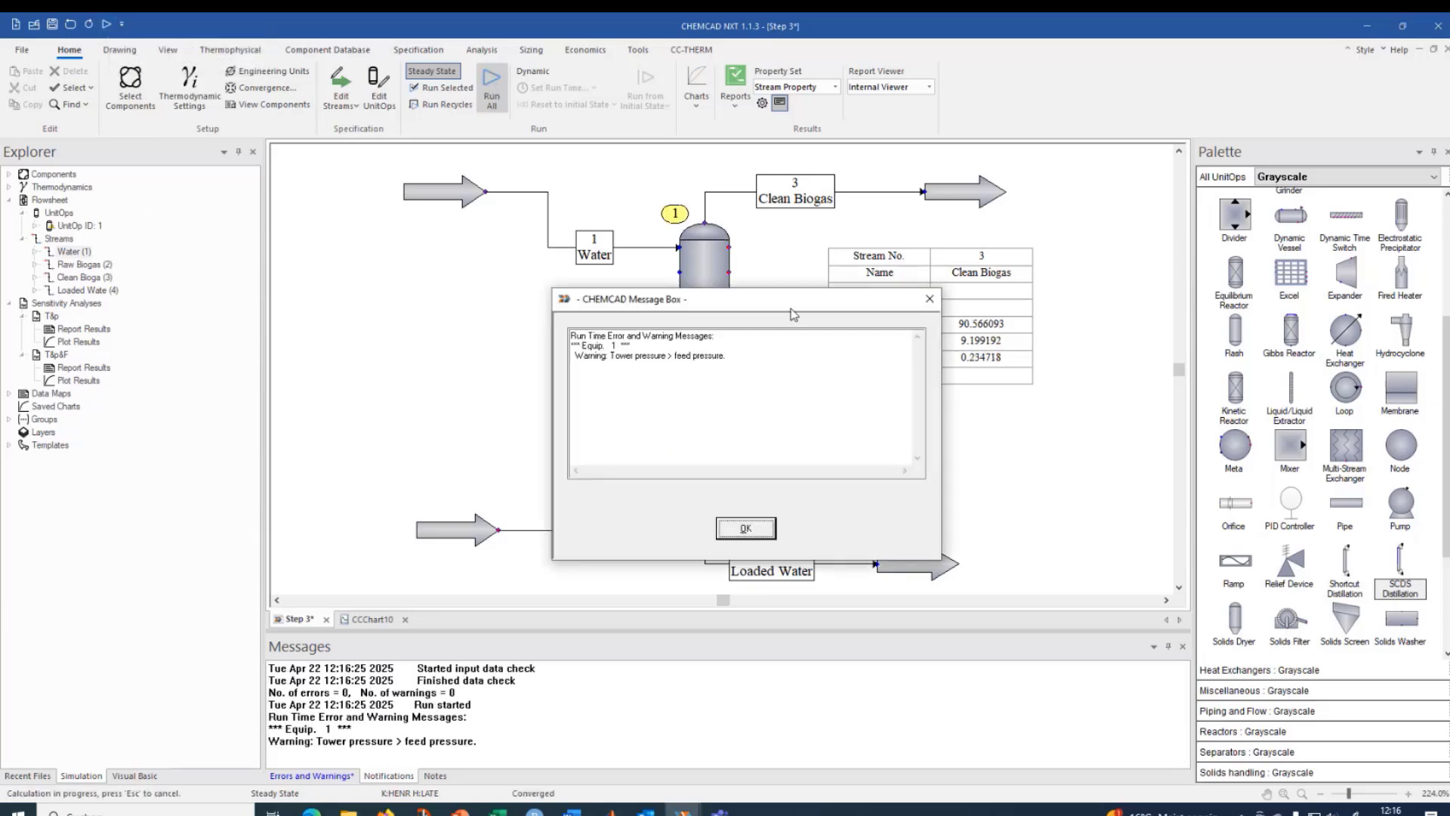
drag(792, 309, 368, 219)
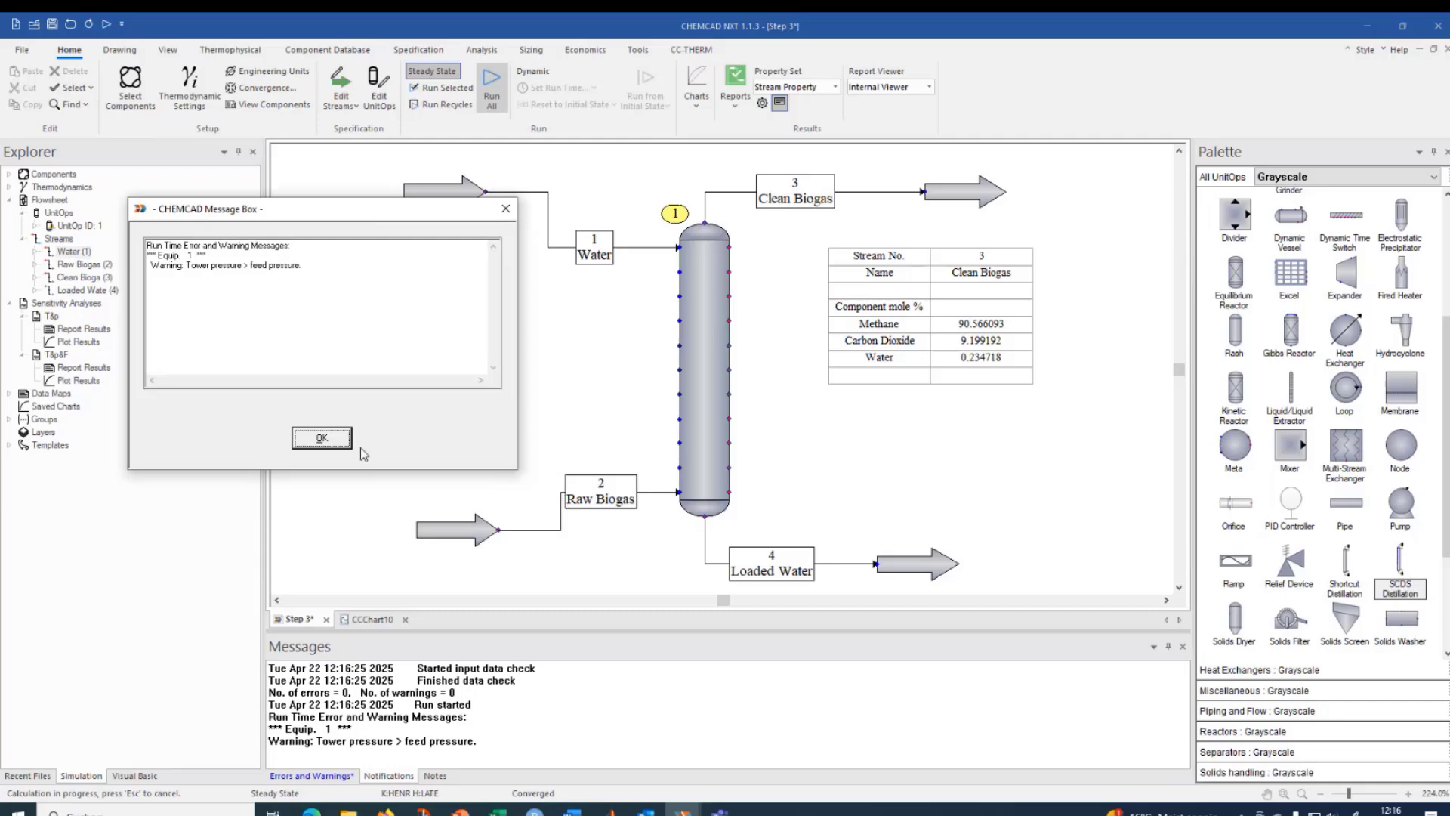
click(322, 438)
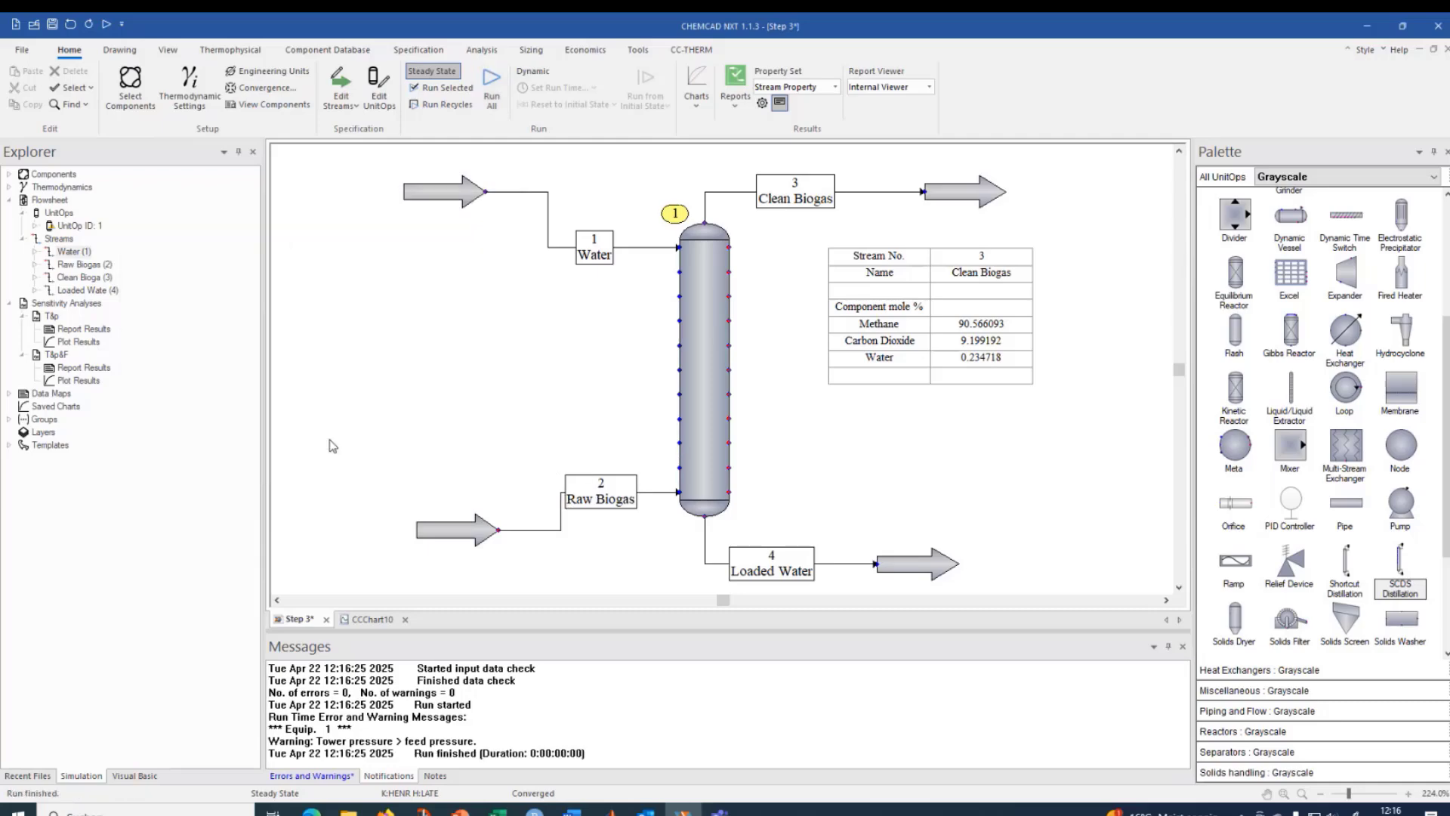
Review the stream data of the Clean Biogas product and the Water feed.
double_click(805, 206)
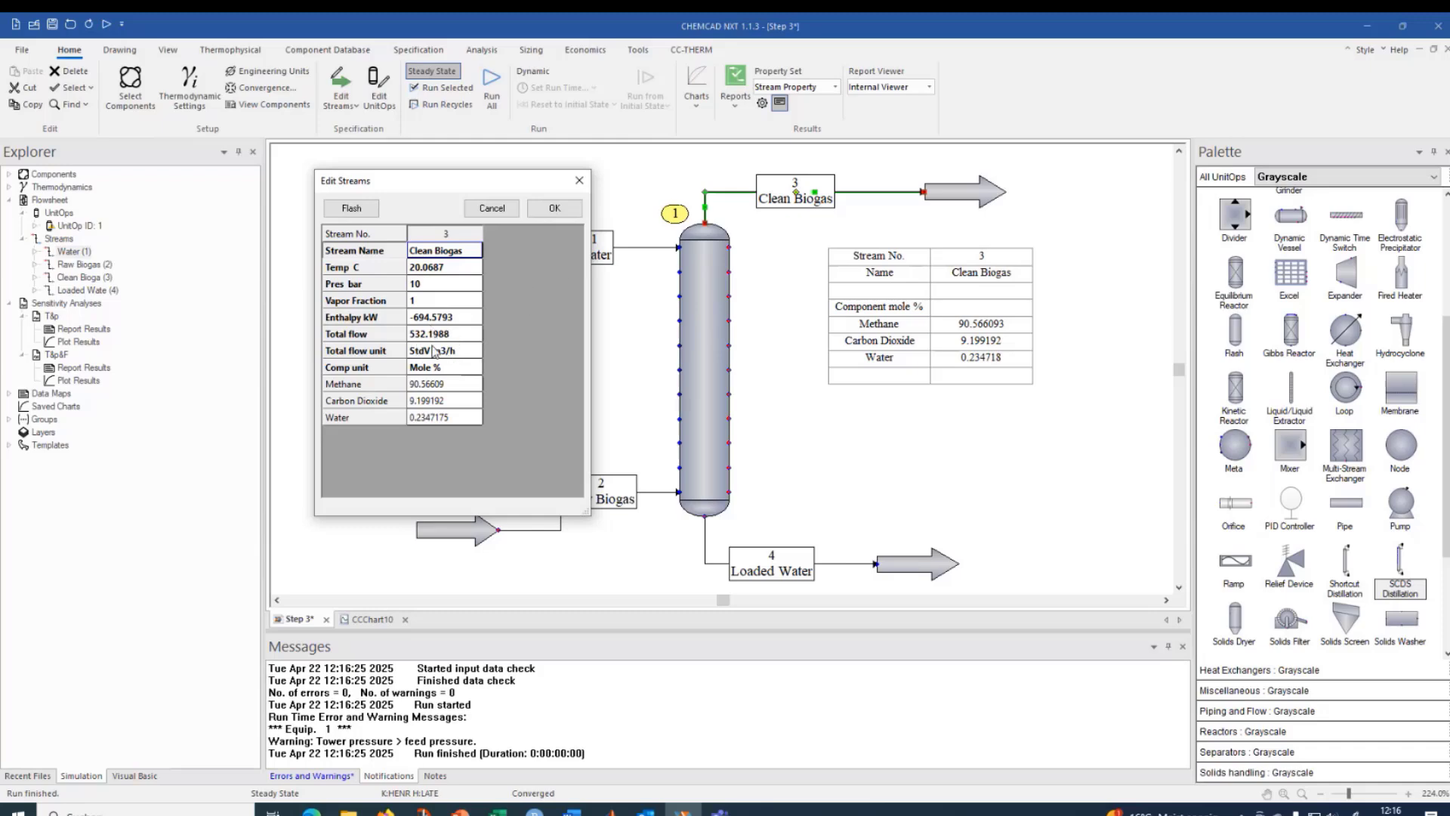
click(573, 211)
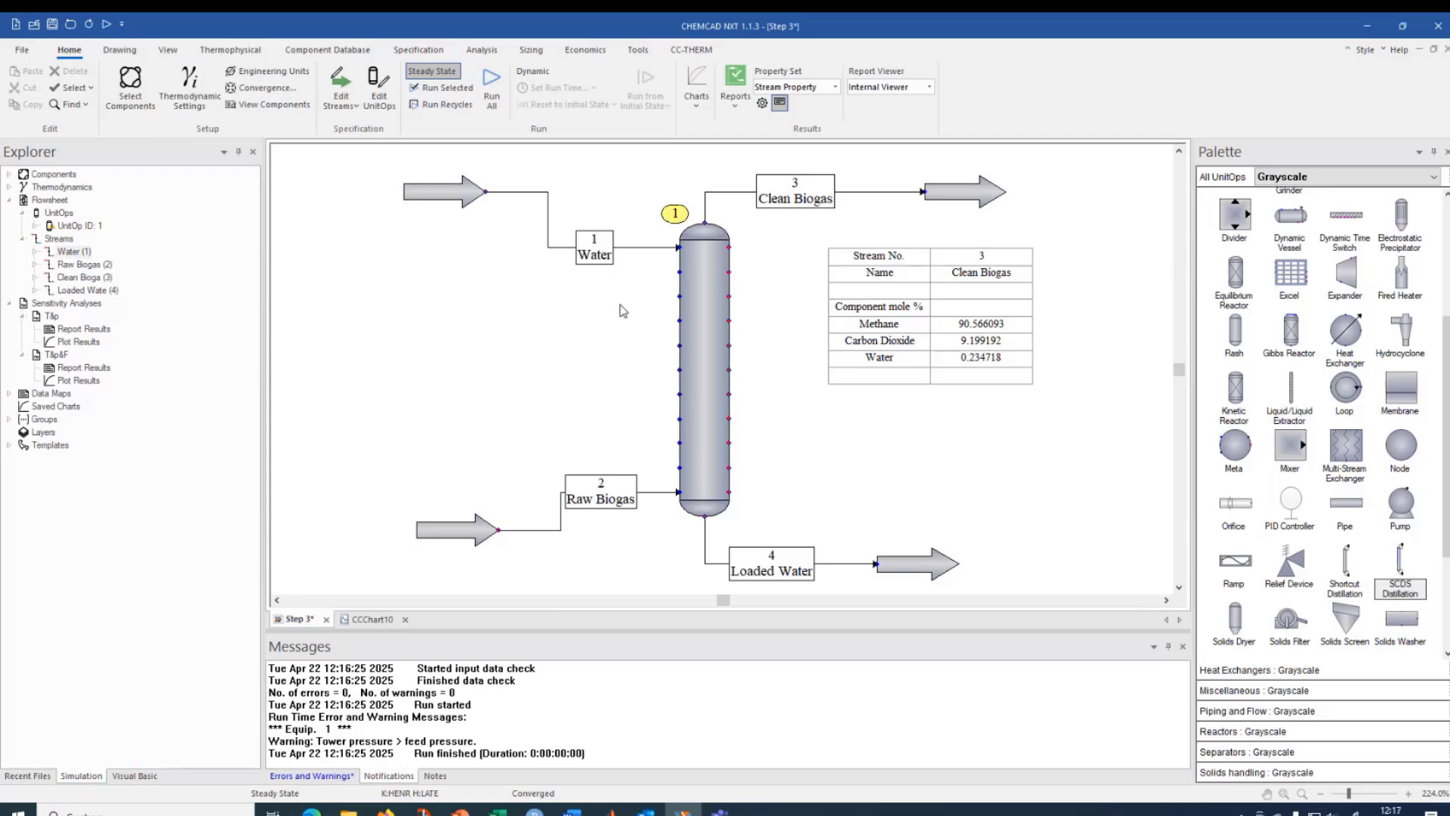
double_click(560, 249)
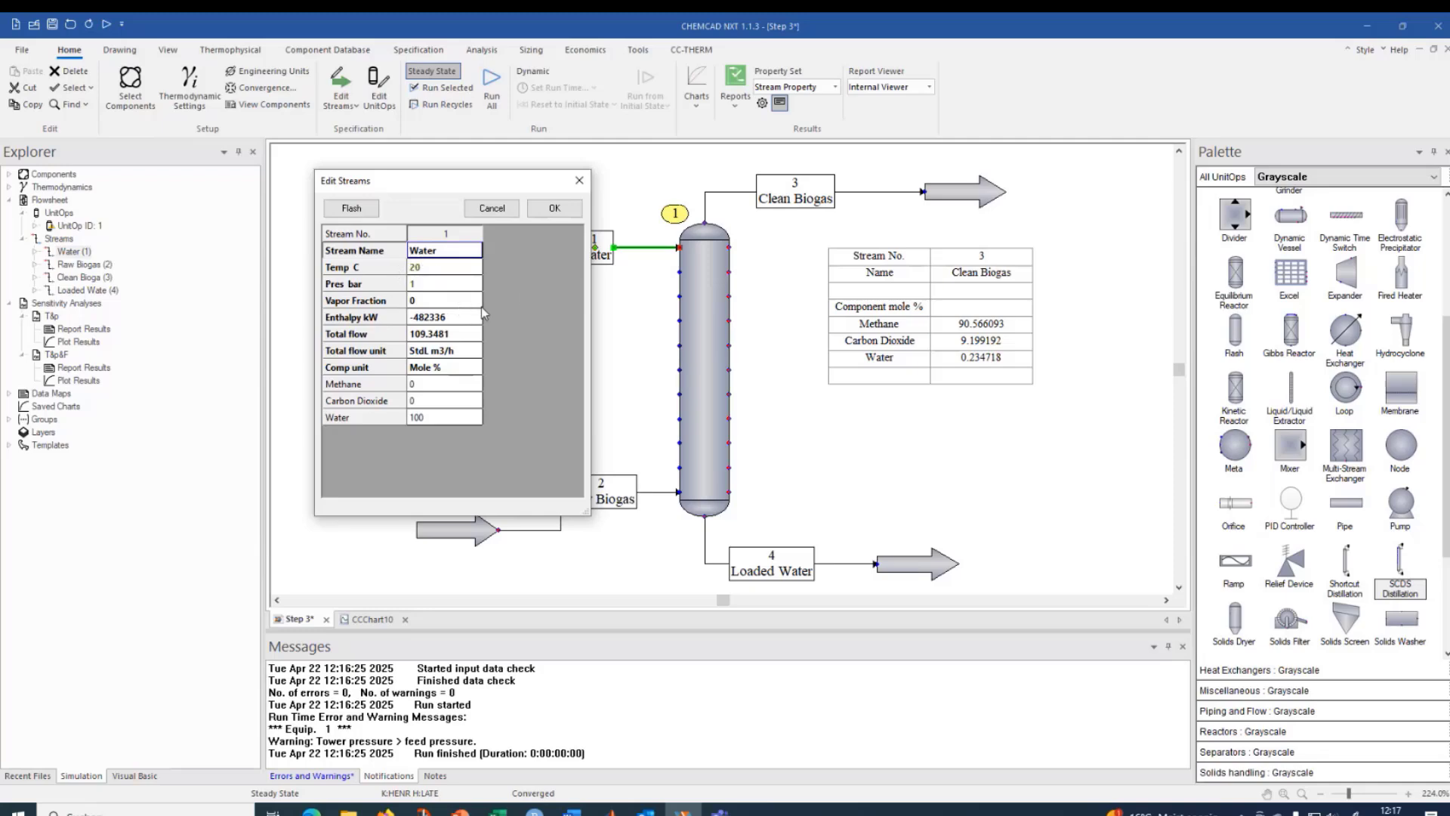
click(553, 208)
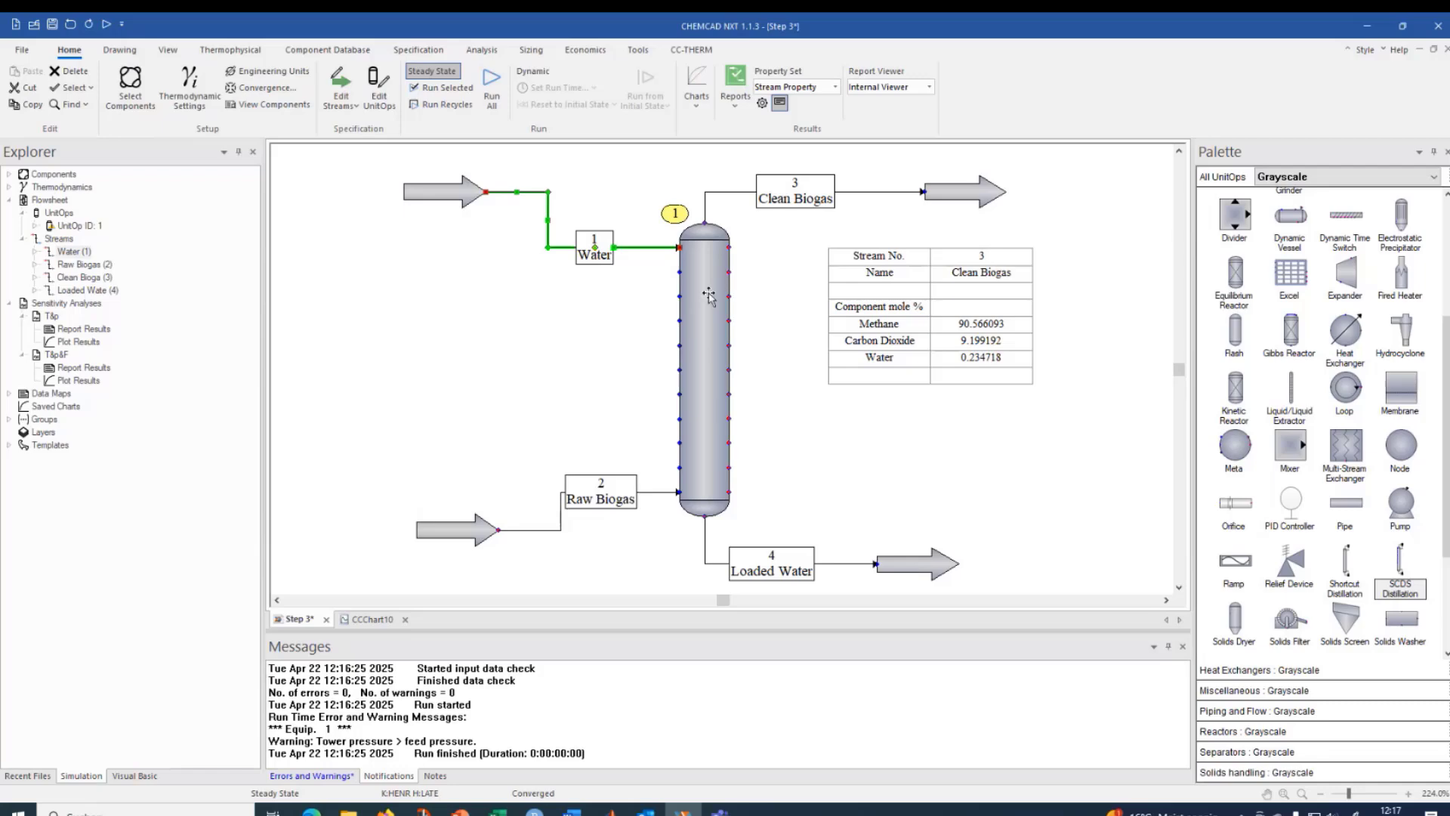
Set the Water feed's temperature to 5 °C, flashing the stream, and rerun the entire flowsheet.
mouse_move(708, 295)
double_click(634, 249)
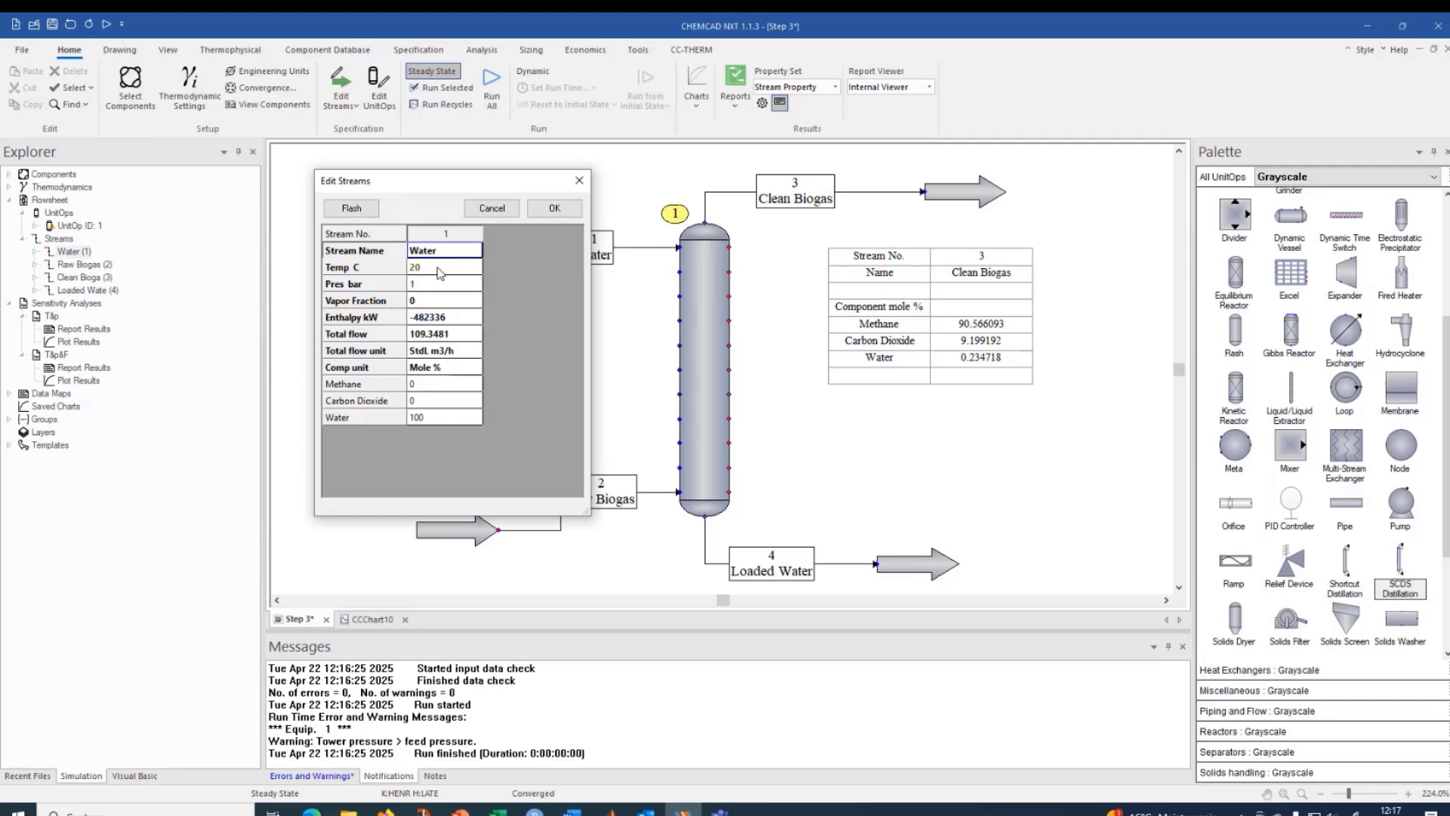
click(441, 269)
text(5)
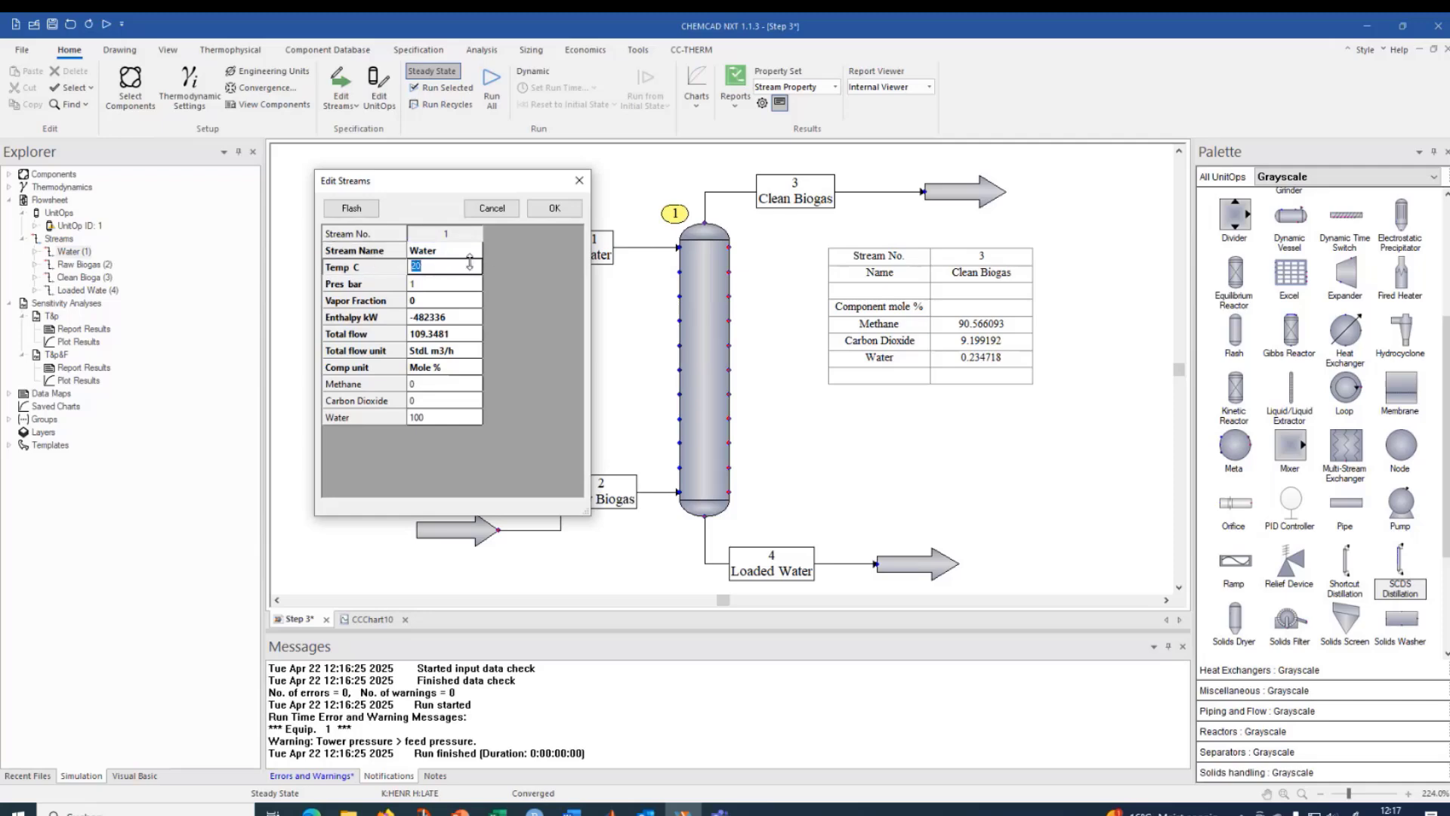
click(361, 209)
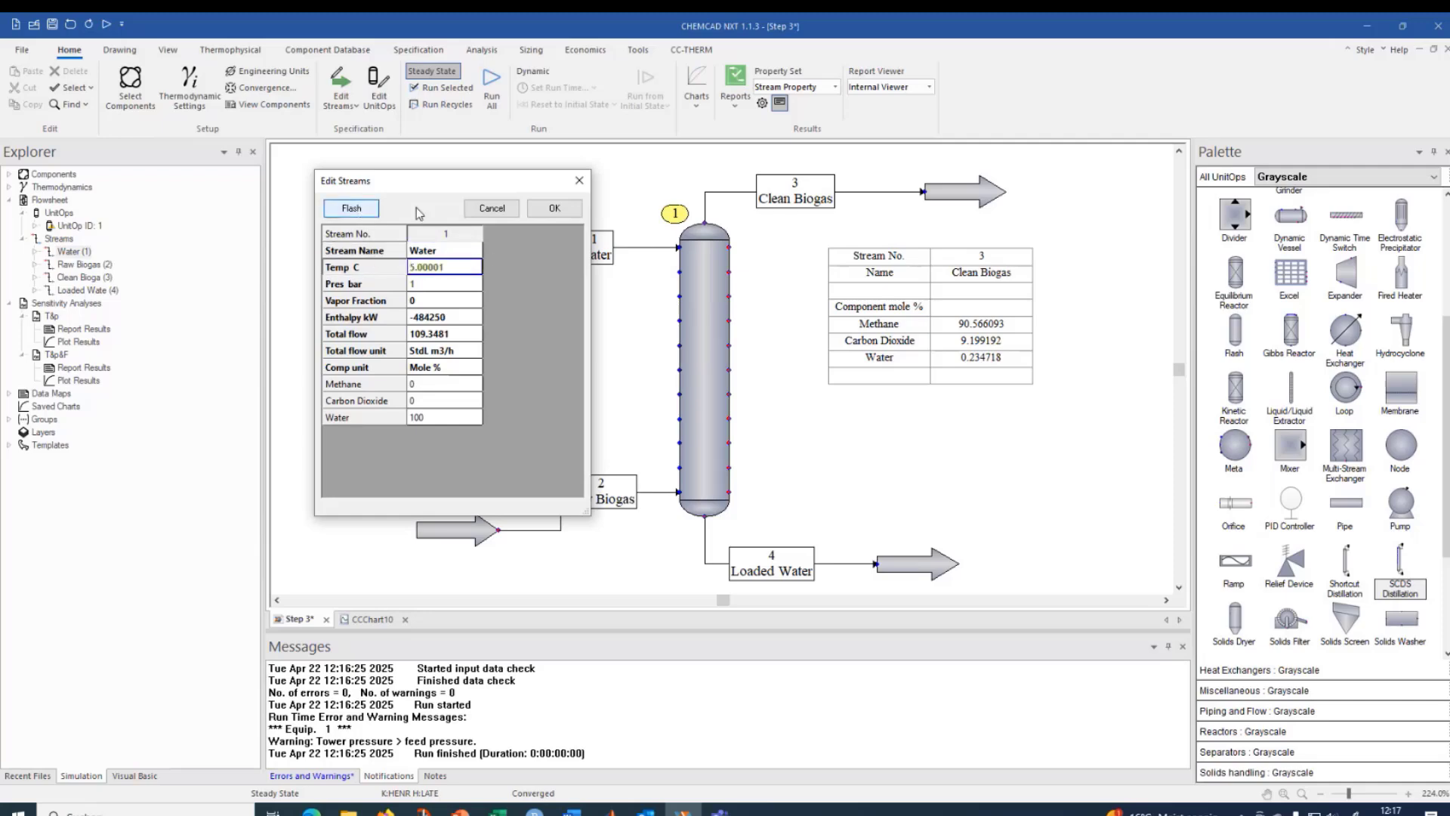
click(553, 208)
click(490, 85)
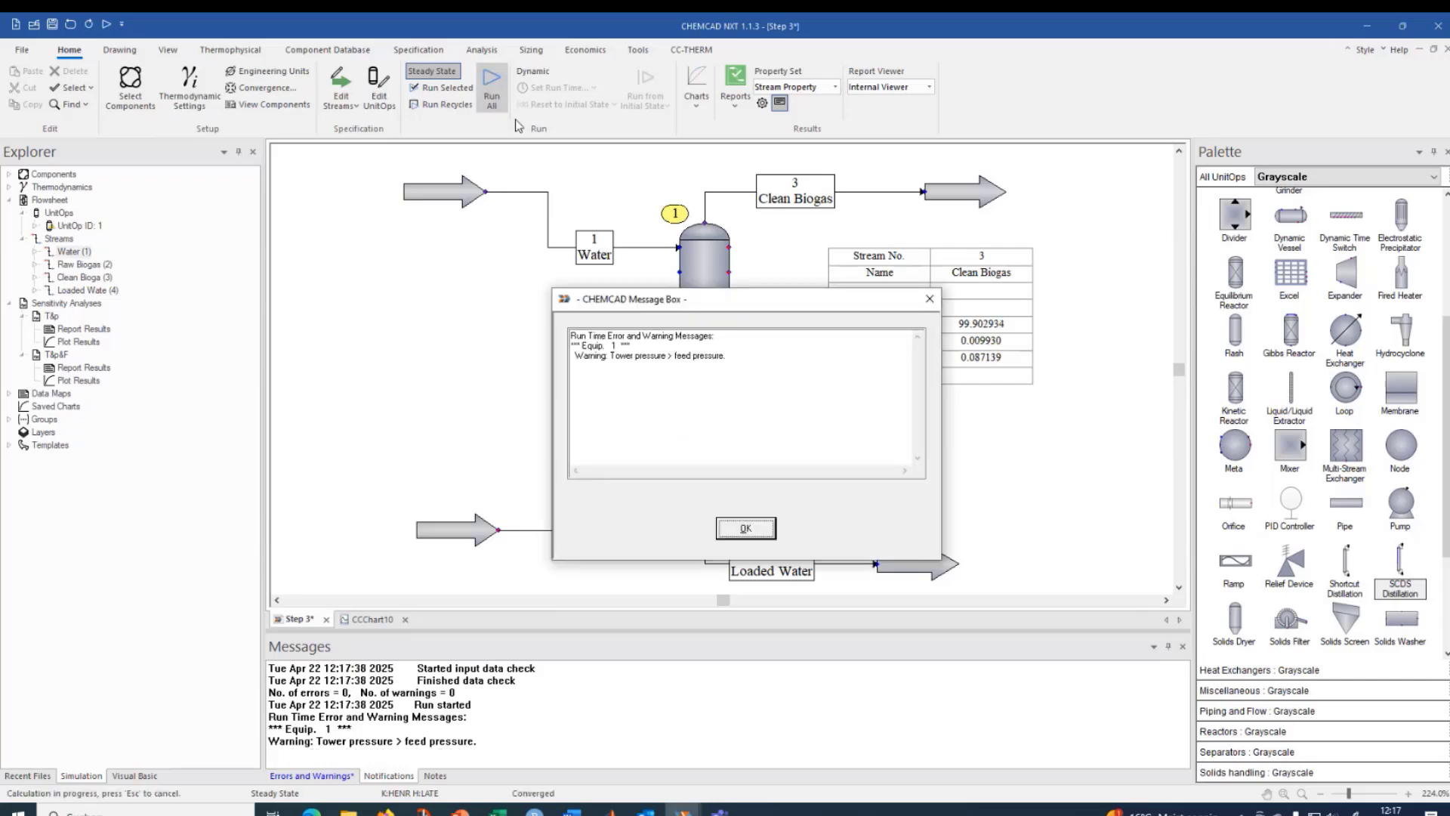
click(746, 529)
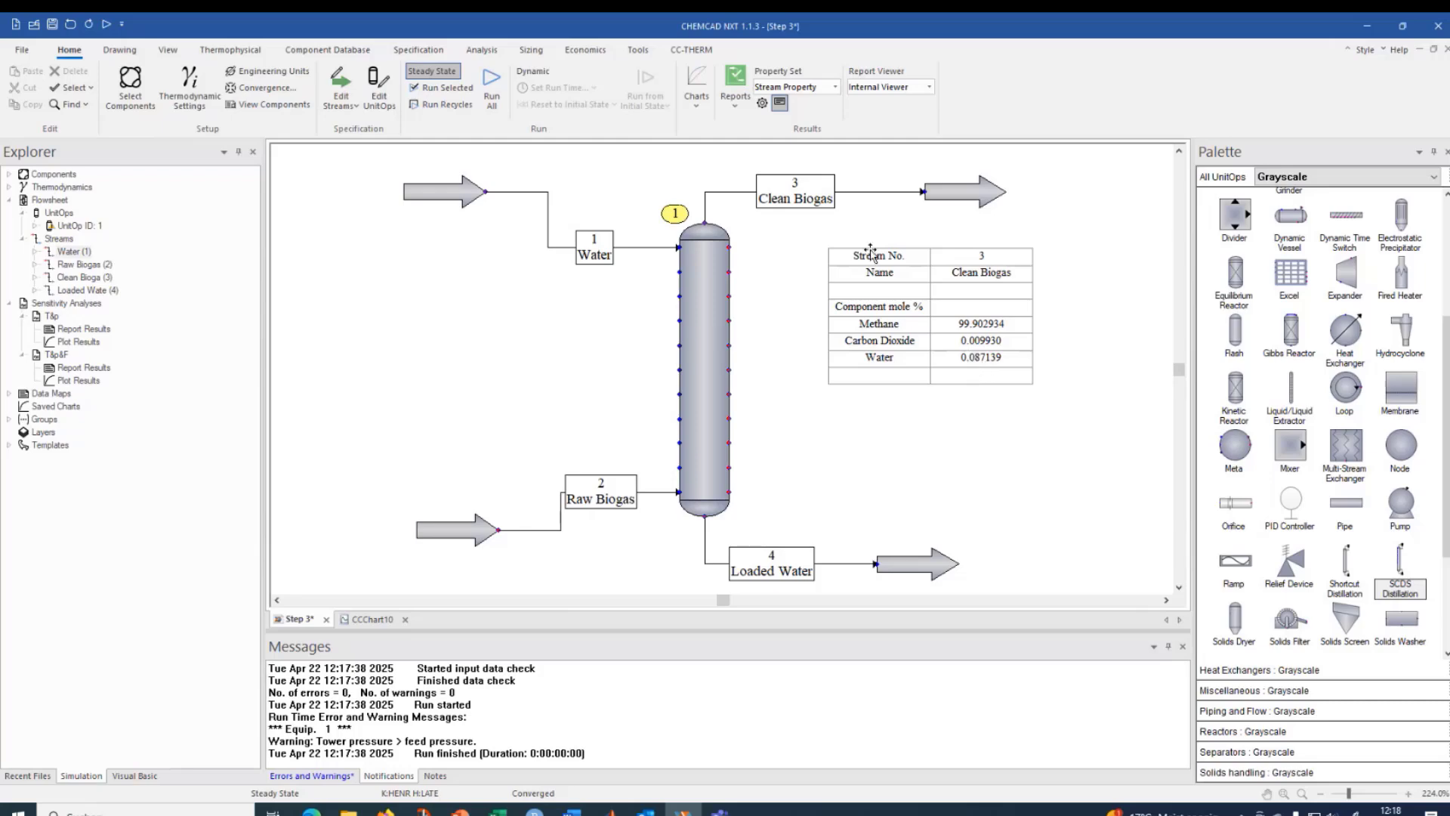
Check the column's general settings and plot its column profile for Methane, using vapor phase and mole fraction units.
click(698, 380)
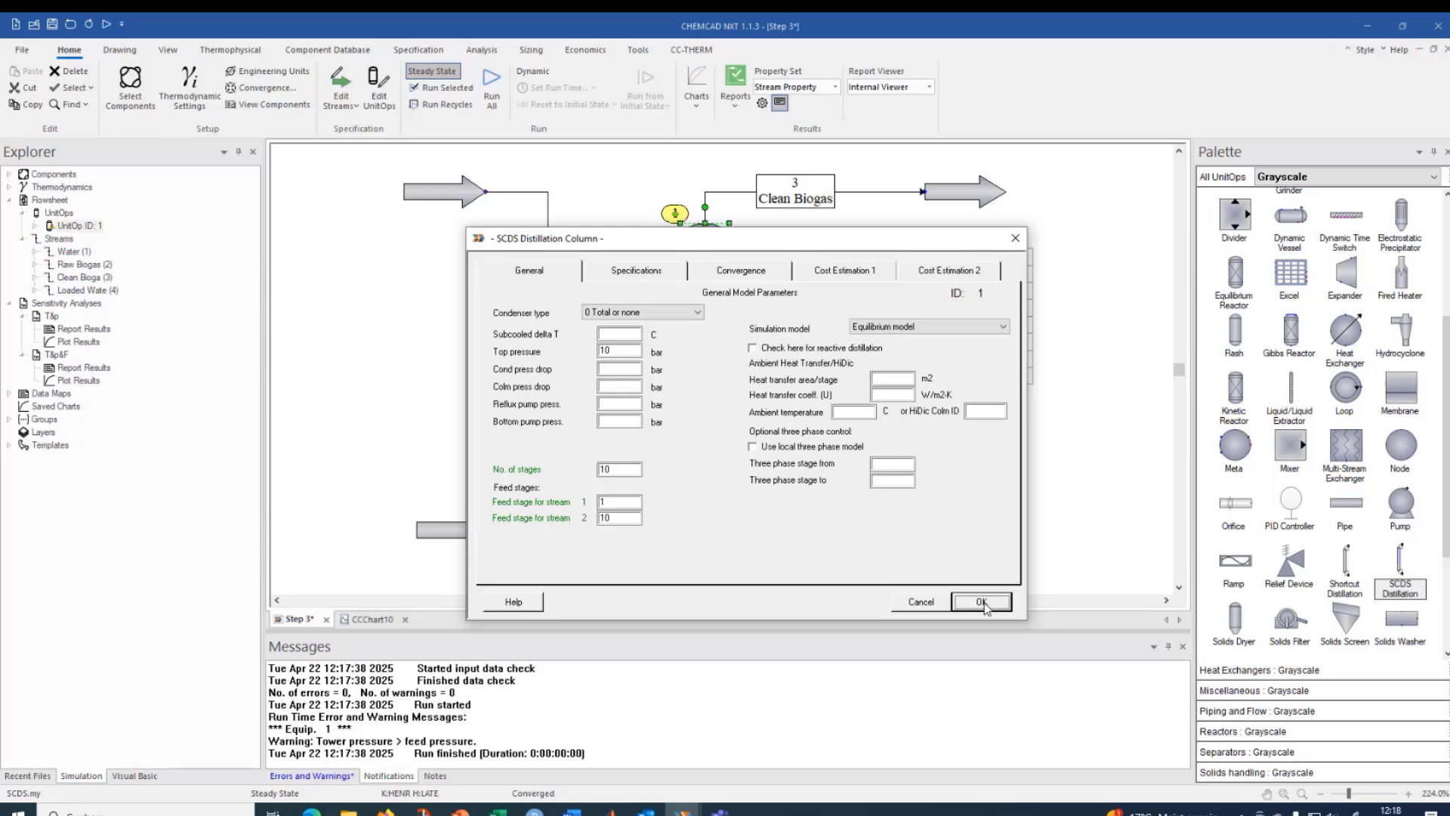
click(982, 602)
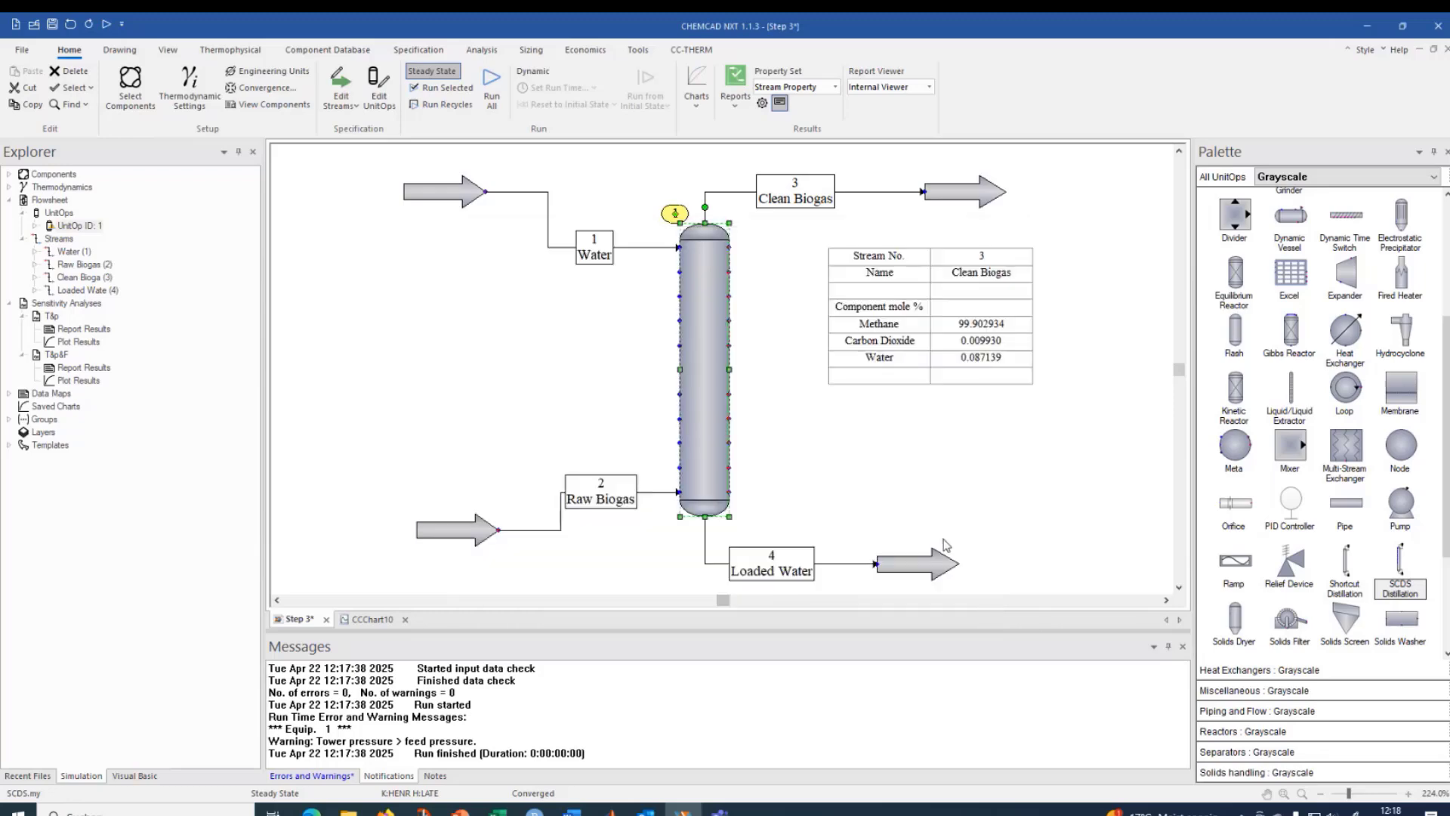
right_click(714, 320)
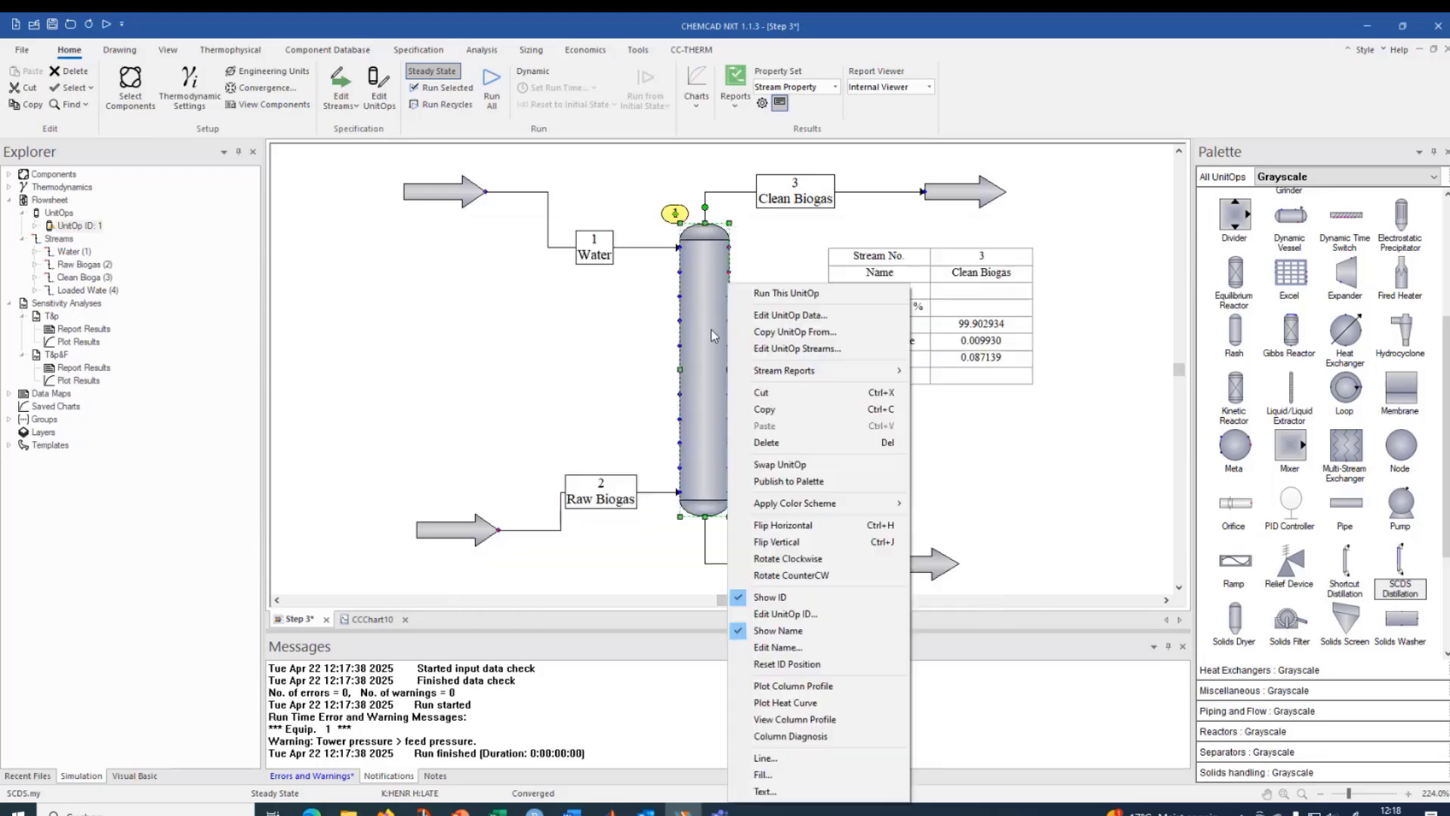
click(844, 689)
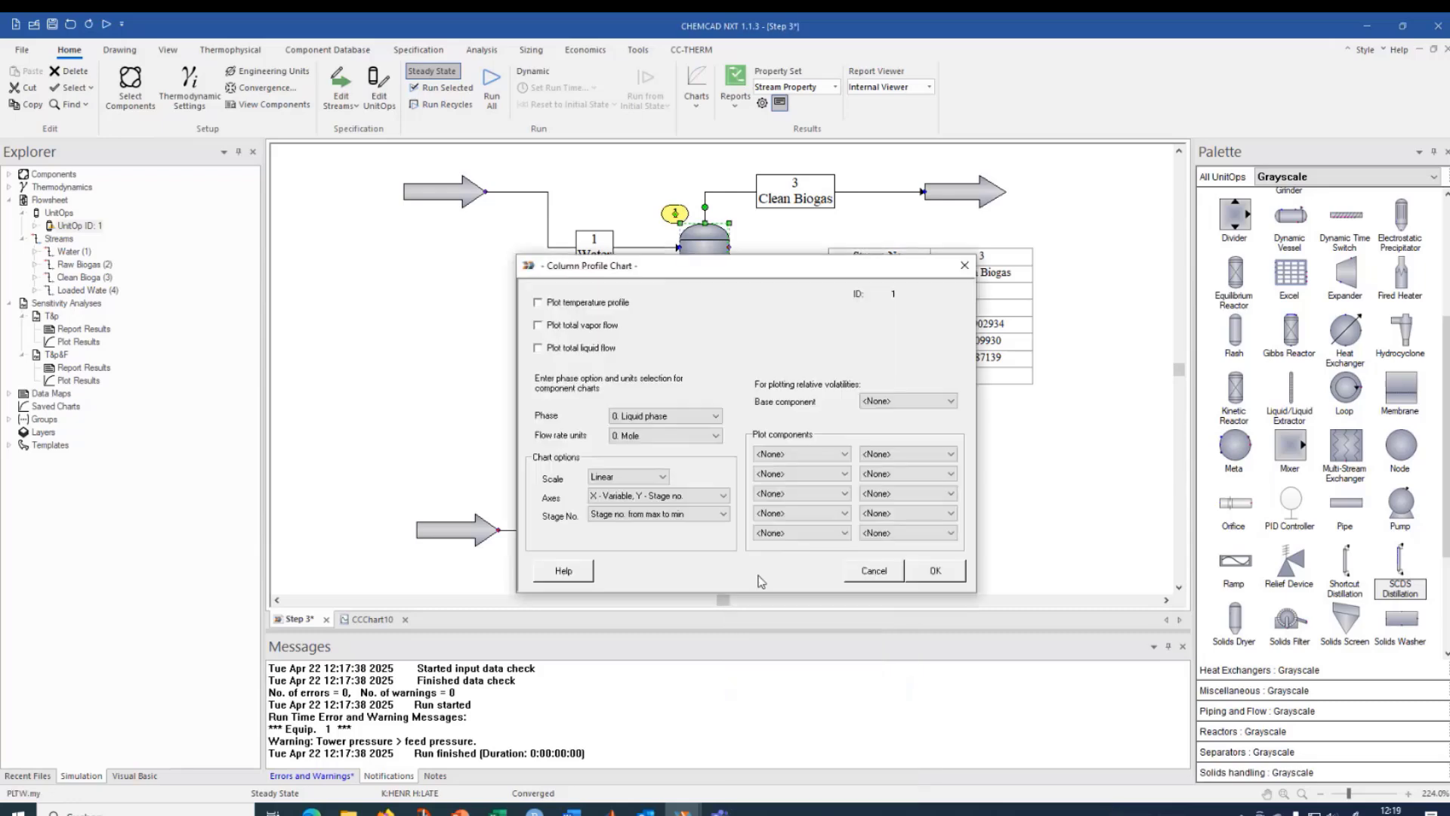
click(682, 414)
click(680, 440)
click(677, 436)
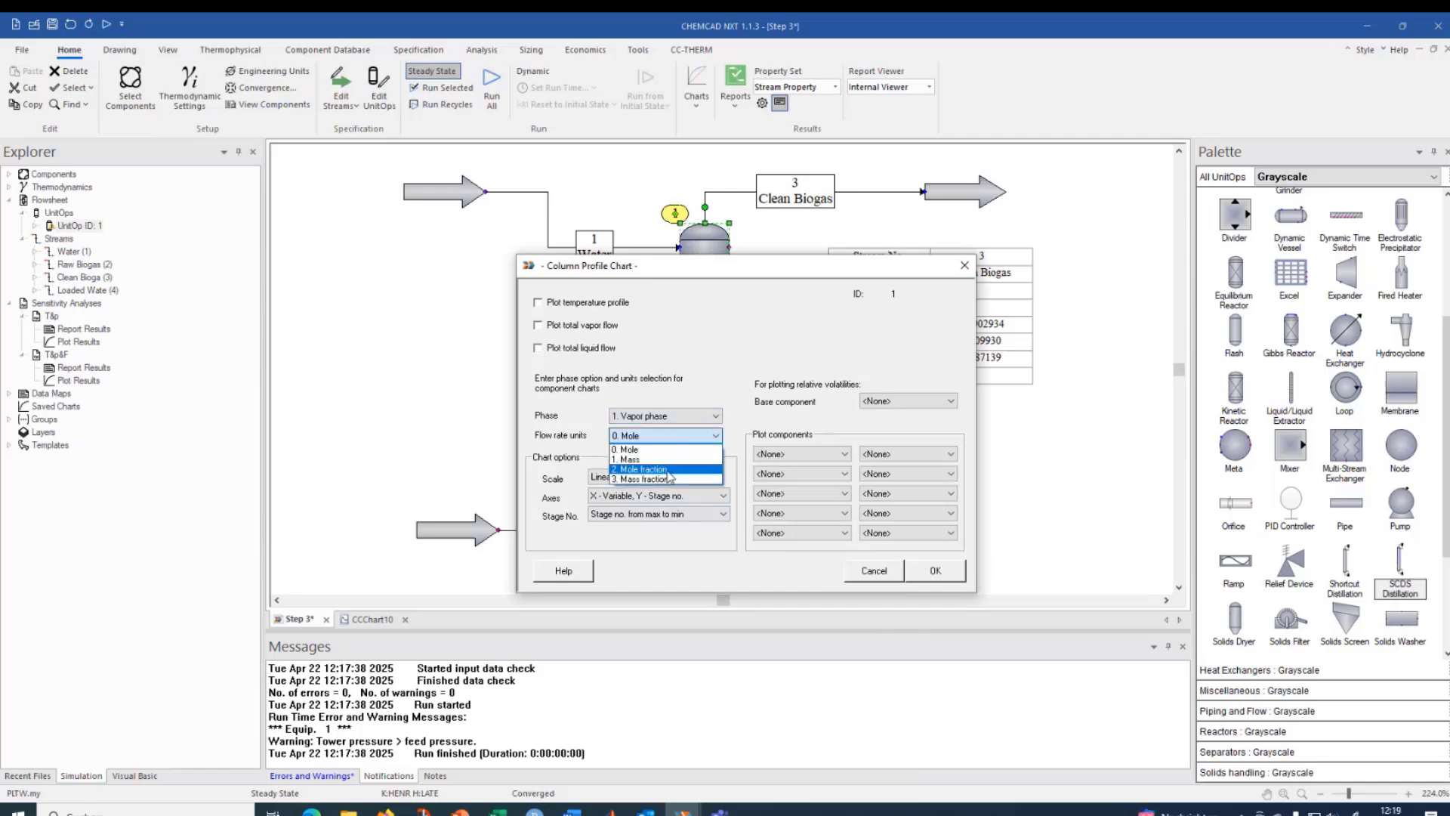
click(668, 470)
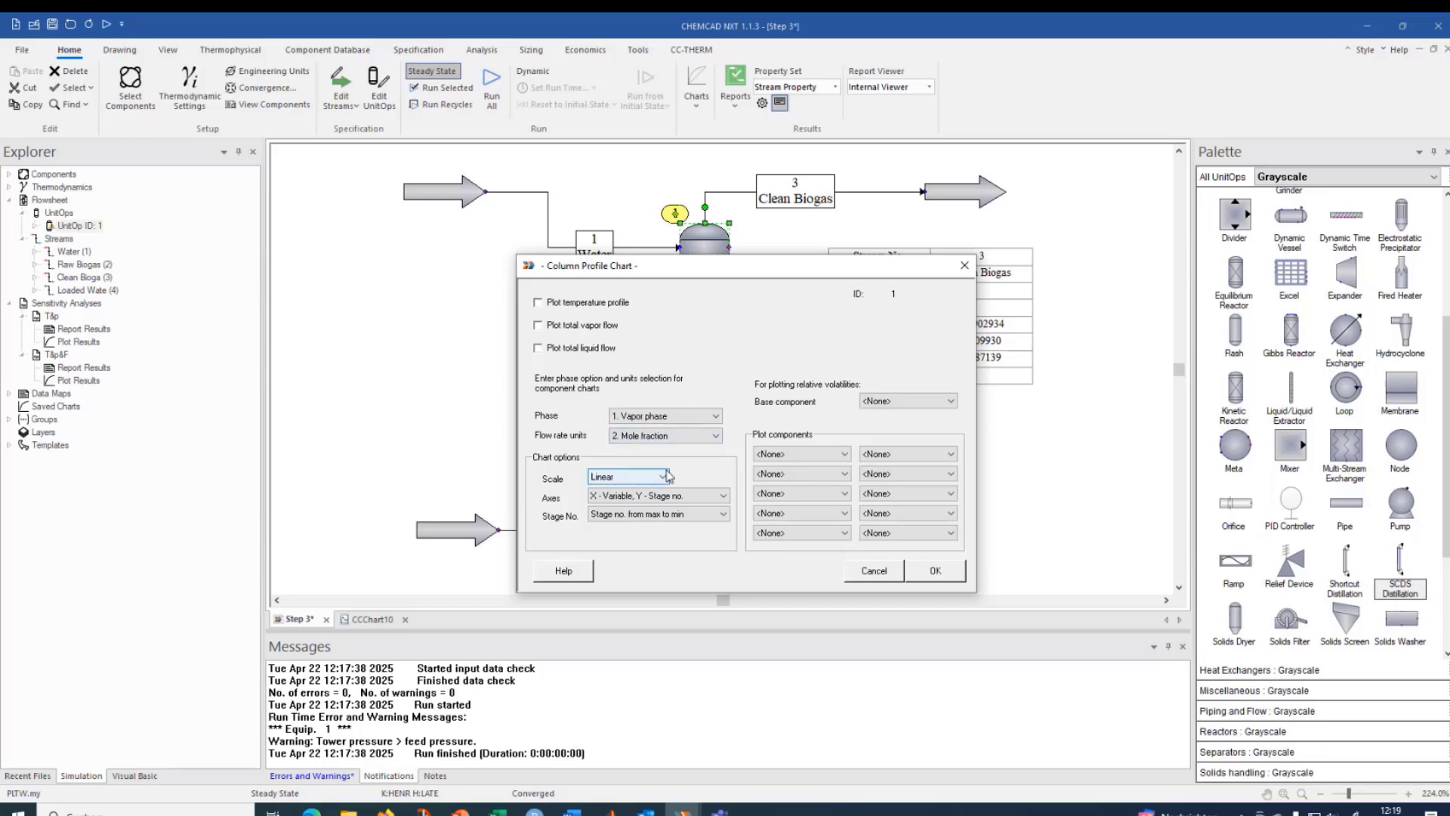
click(812, 454)
click(815, 478)
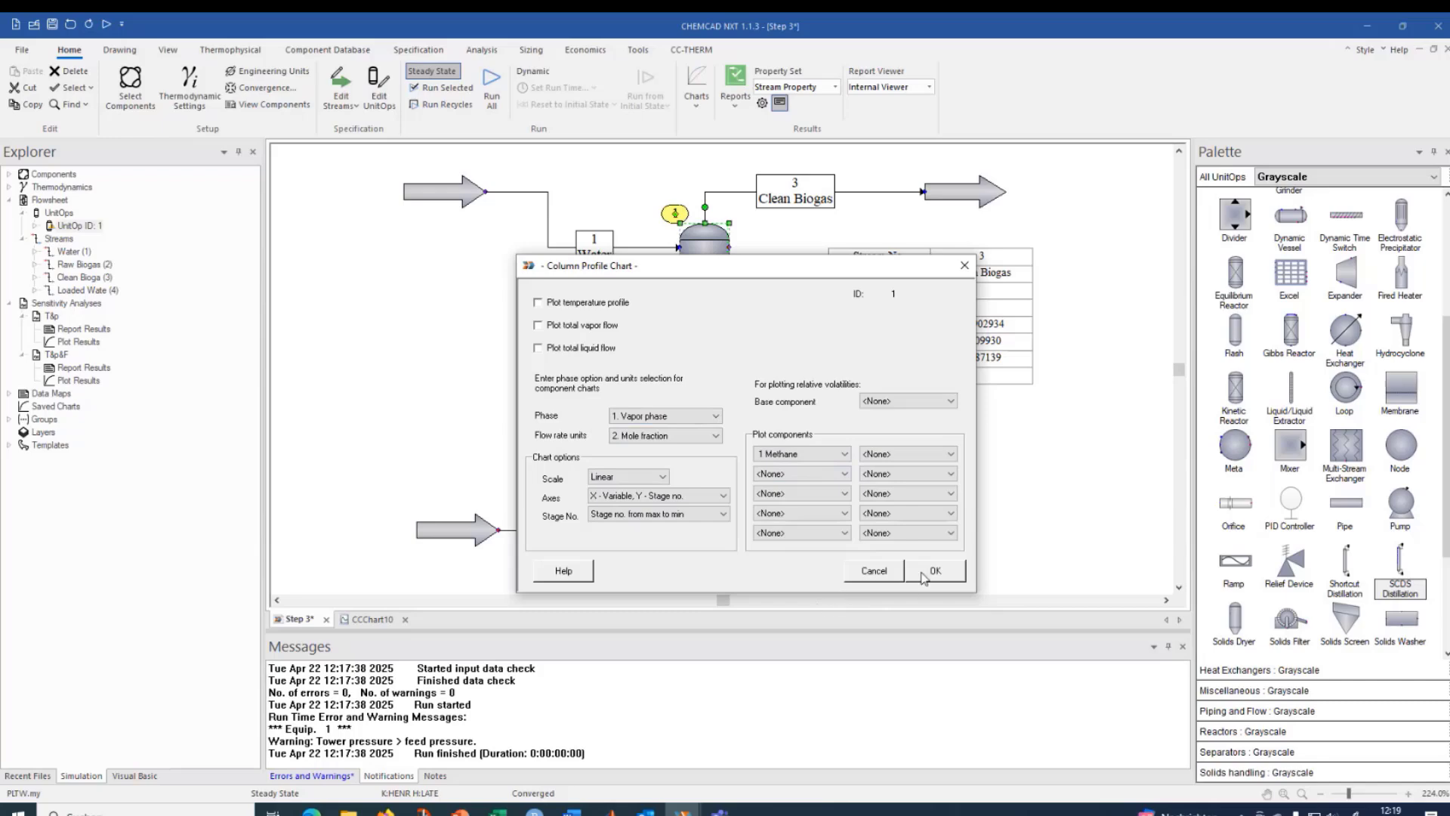
click(935, 571)
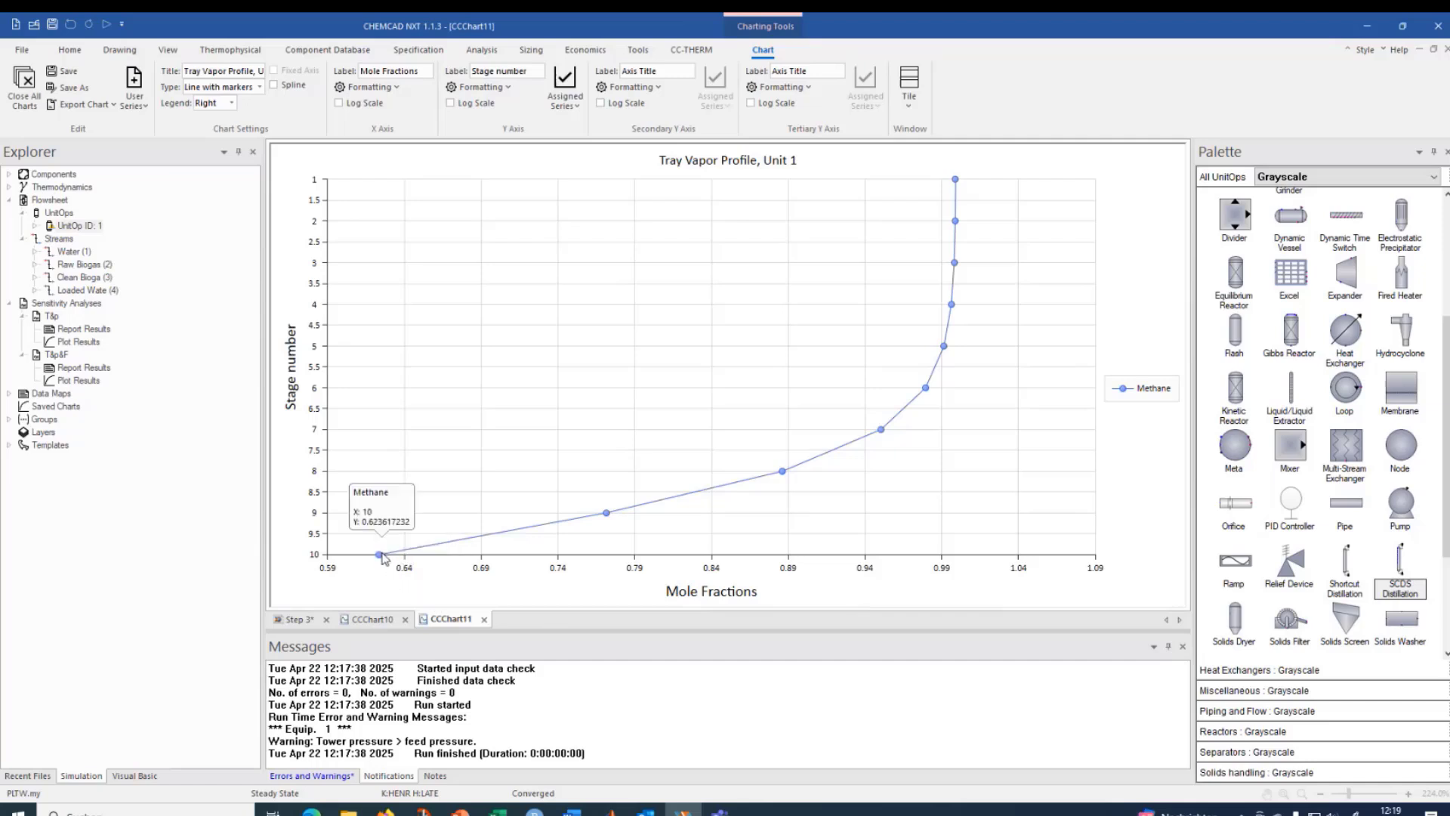
Inspect the methane mole fractions at individual stages on the vapor profile chart and return to the Step 3 flowsheet.
mouse_move(373, 557)
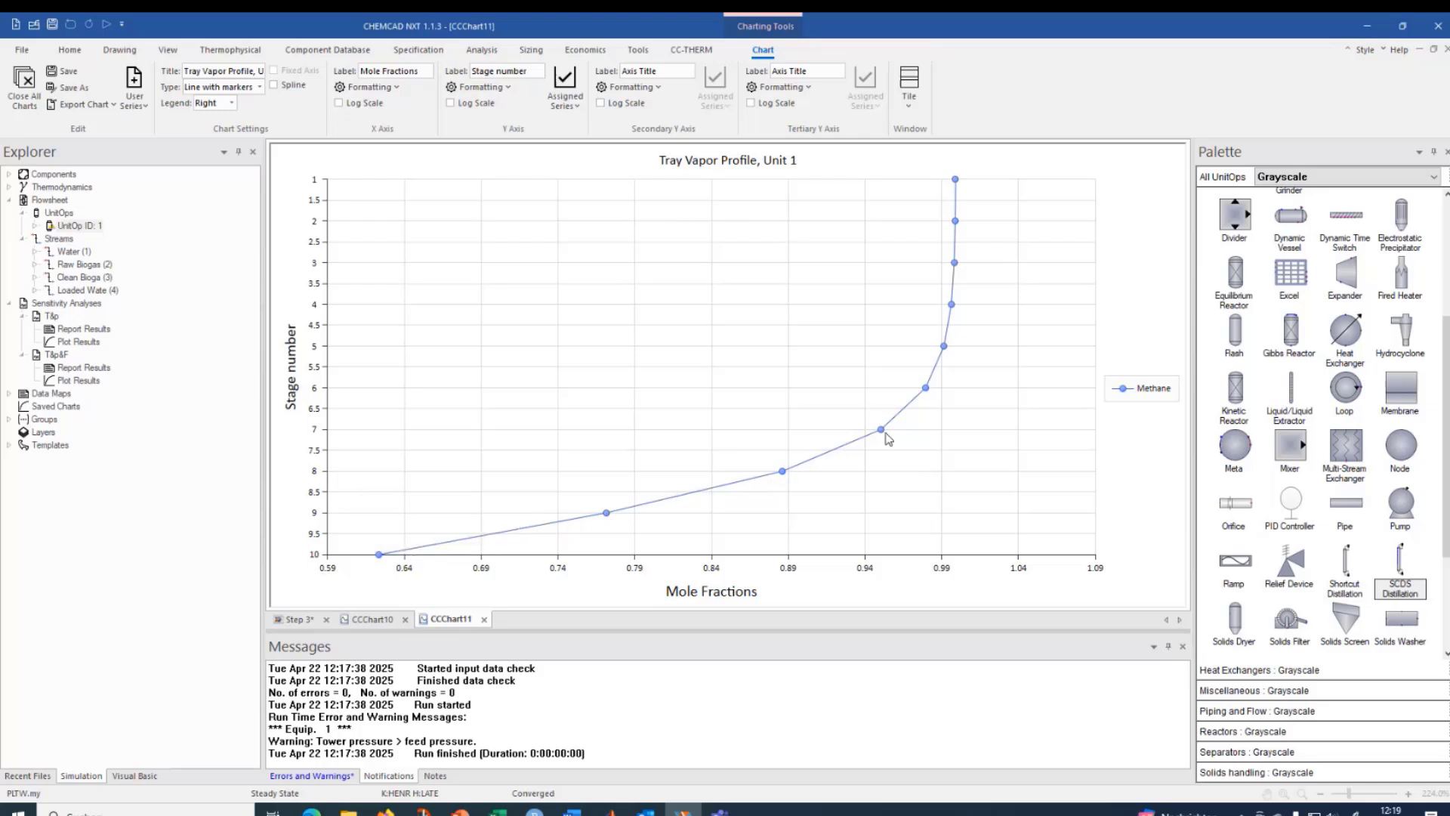
mouse_move(926, 390)
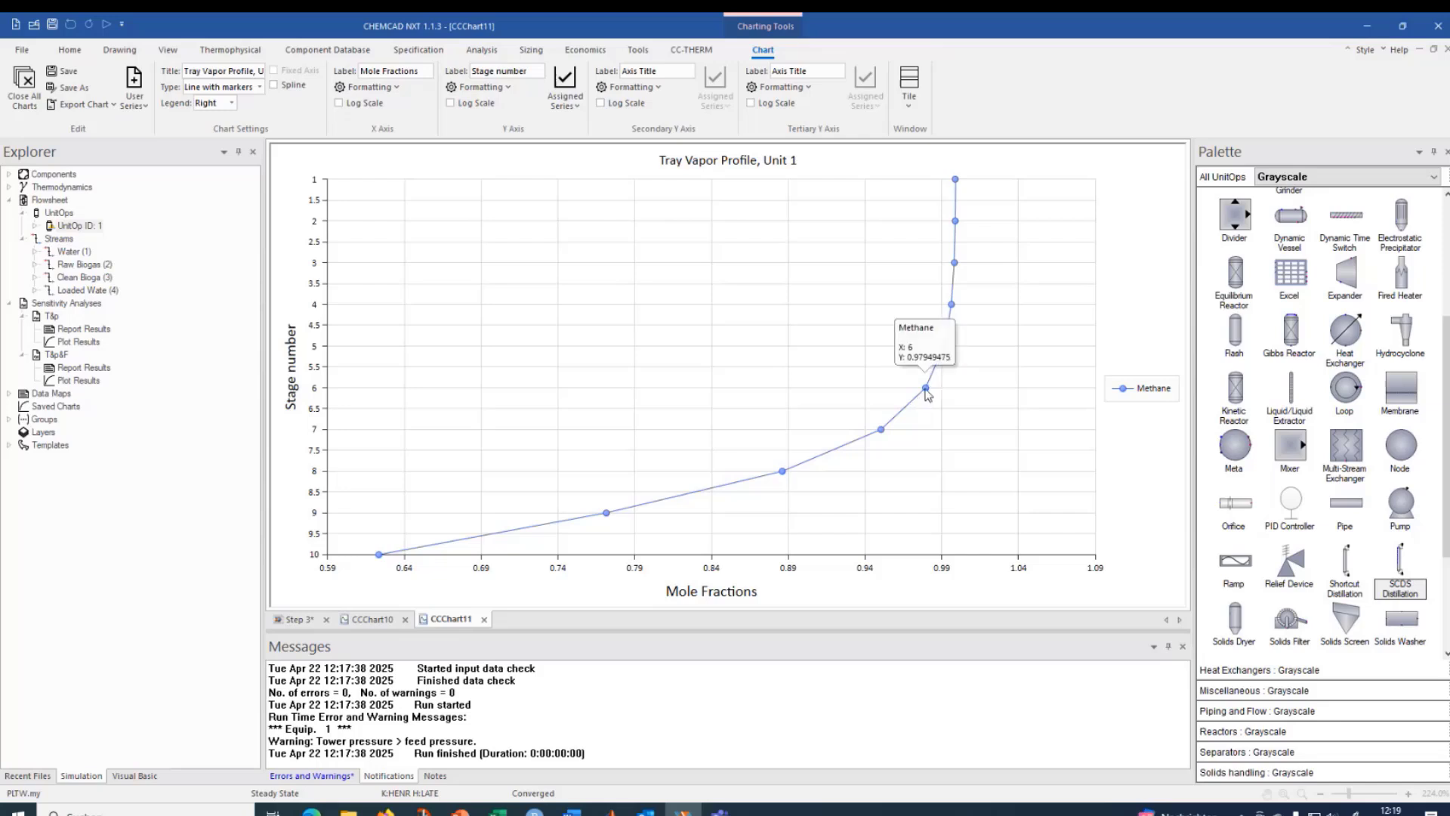
mouse_move(945, 347)
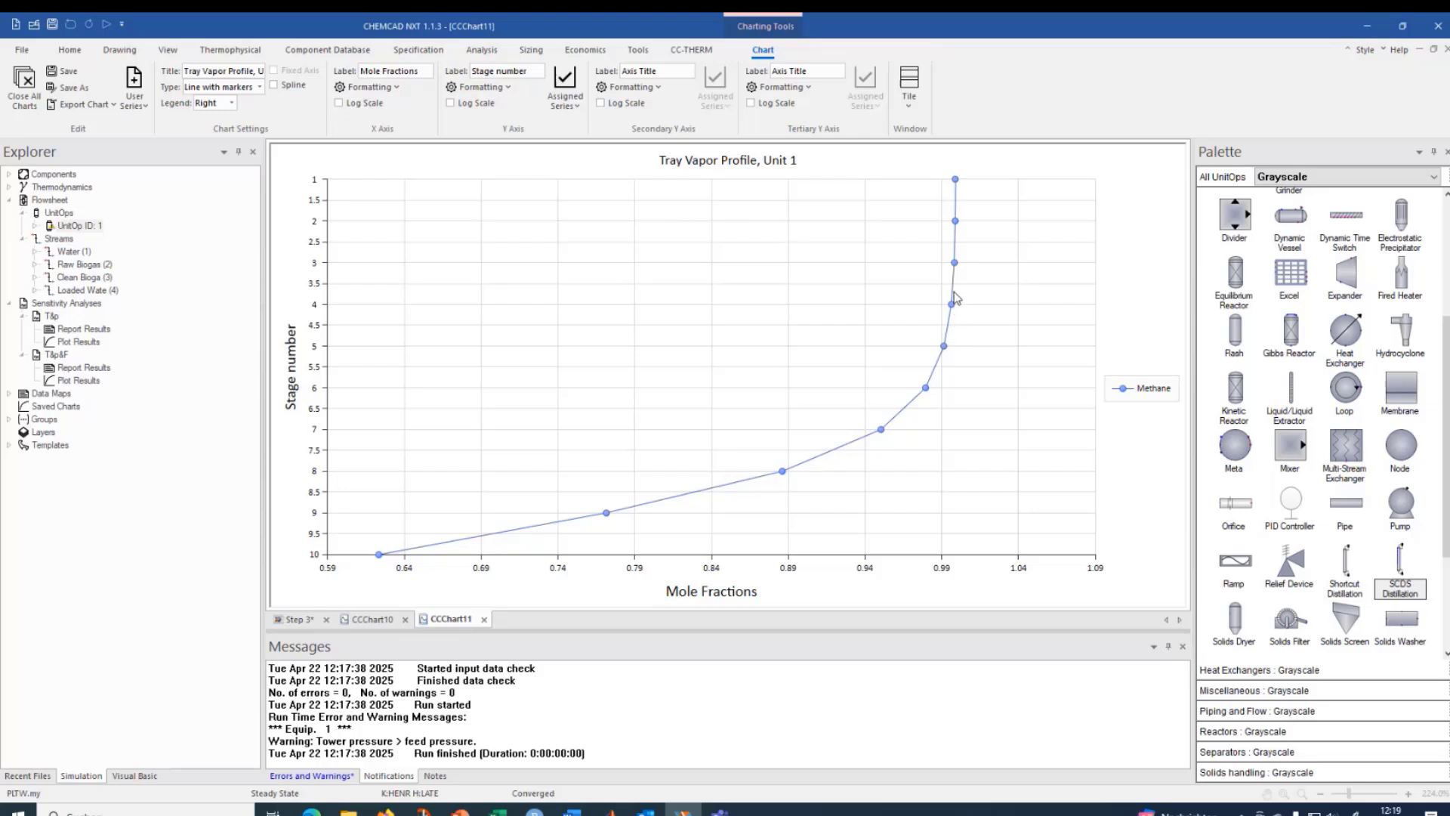
mouse_move(955, 264)
click(302, 621)
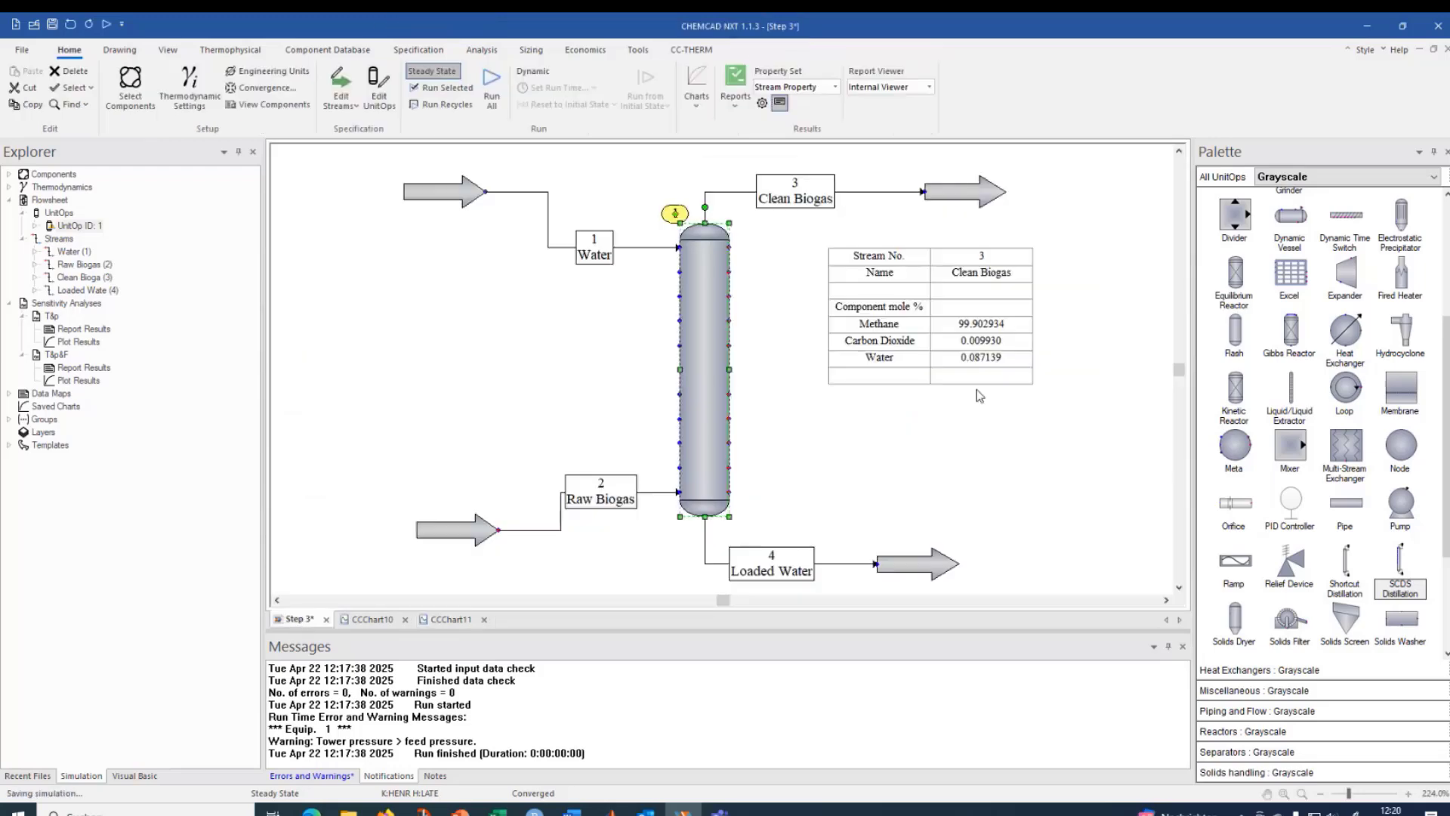